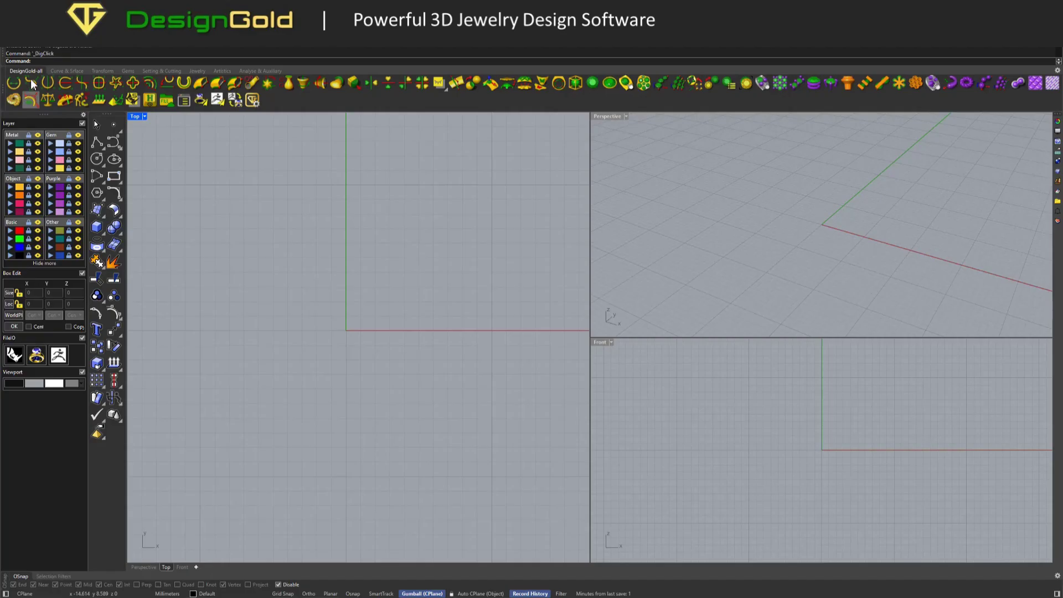
Draw a smooth open curve in the Top view for the left half of a teardrop, about 7 mm wide and 19 mm high.
{"action": "left_click", "coordinate": [304, 247]}
{"action": "left_click", "coordinate": [275, 455]}
{"action": "left_click", "coordinate": [343, 459]}
{"action": "right_click_drag", "start_coordinate": [275, 455], "coordinate": [325, 441]}
{"action": "left_click", "coordinate": [321, 443]}
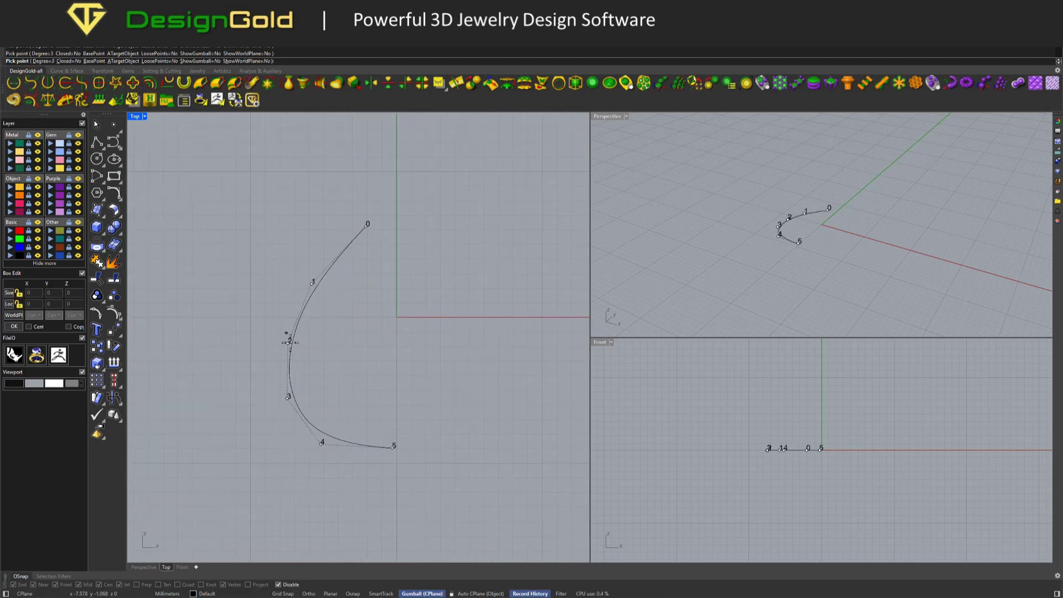
{"action": "left_click", "coordinate": [287, 331]}
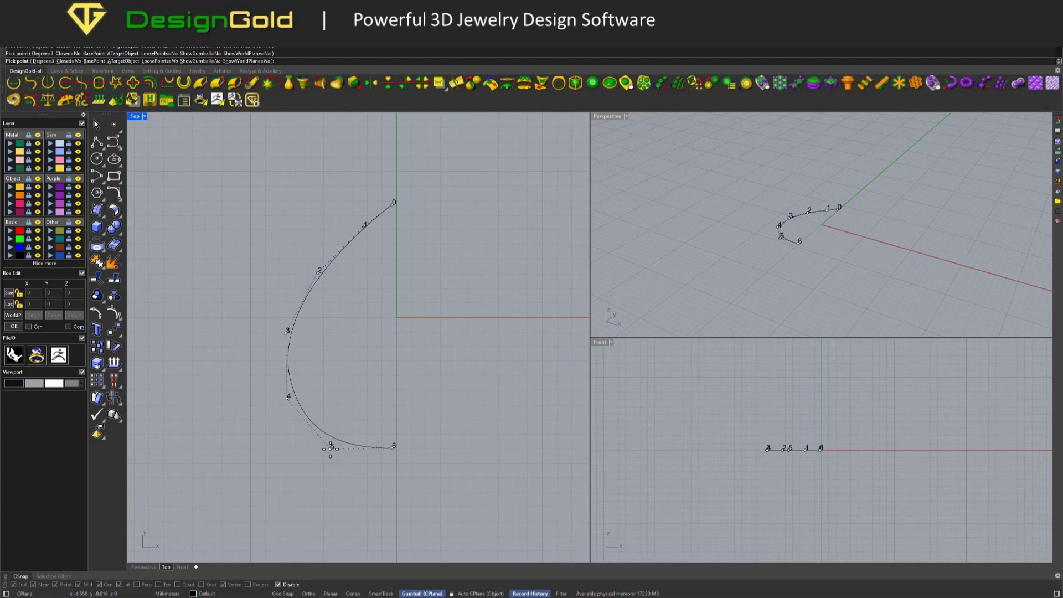
{"action": "scroll", "coordinate": [327, 359], "scroll_direction": "down", "scroll_amount": 2}
{"action": "right_click_drag", "start_coordinate": [329, 363], "coordinate": [323, 316]}
{"action": "key", "text": "Return"}
Mirror the half-teardrop curve across the vertical axis to form the other half.
{"action": "scroll", "coordinate": [293, 255], "scroll_direction": "down", "scroll_amount": 2}
{"action": "left_click_drag", "start_coordinate": [328, 371], "coordinate": [330, 381]}
{"action": "right_click_drag", "start_coordinate": [291, 224], "coordinate": [310, 237]}
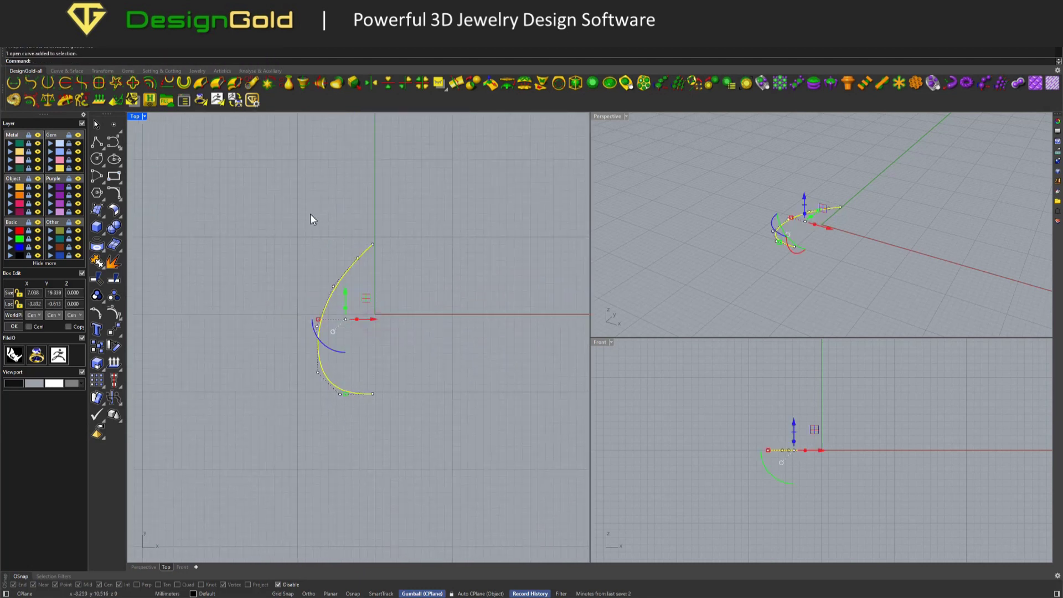
{"action": "left_click", "coordinate": [387, 83]}
{"action": "scroll", "coordinate": [417, 370], "scroll_direction": "up", "scroll_amount": 2}
Show the control points of both teardrop halves and move the bottom points slightly downward along the vertical axis.
{"action": "key", "text": "ctrl+a"}
{"action": "scroll", "coordinate": [354, 408], "scroll_direction": "up", "scroll_amount": 2}
{"action": "left_click", "coordinate": [112, 345]}
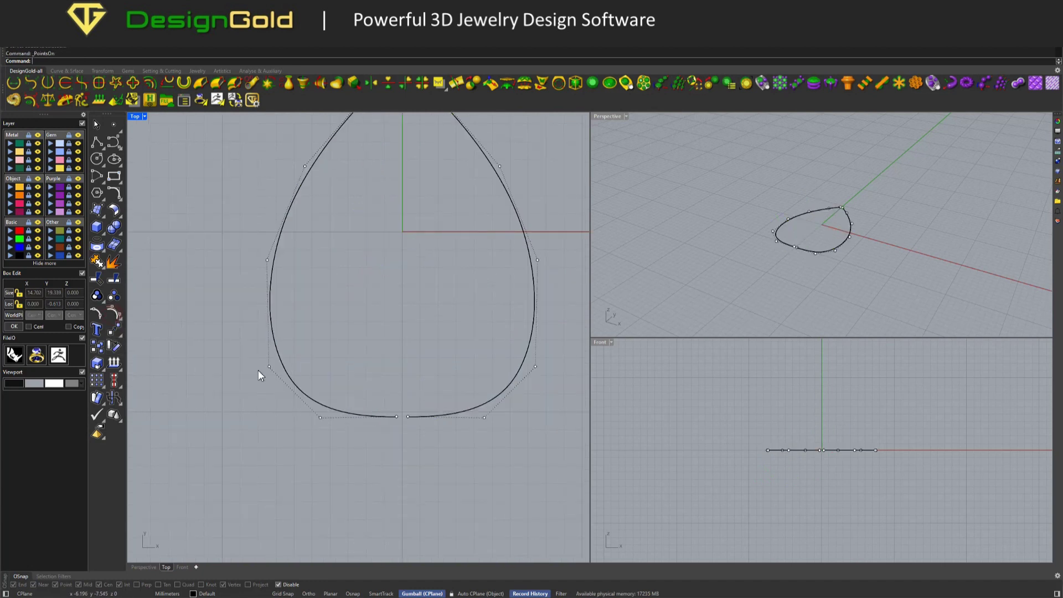
{"action": "left_click", "coordinate": [408, 417]}
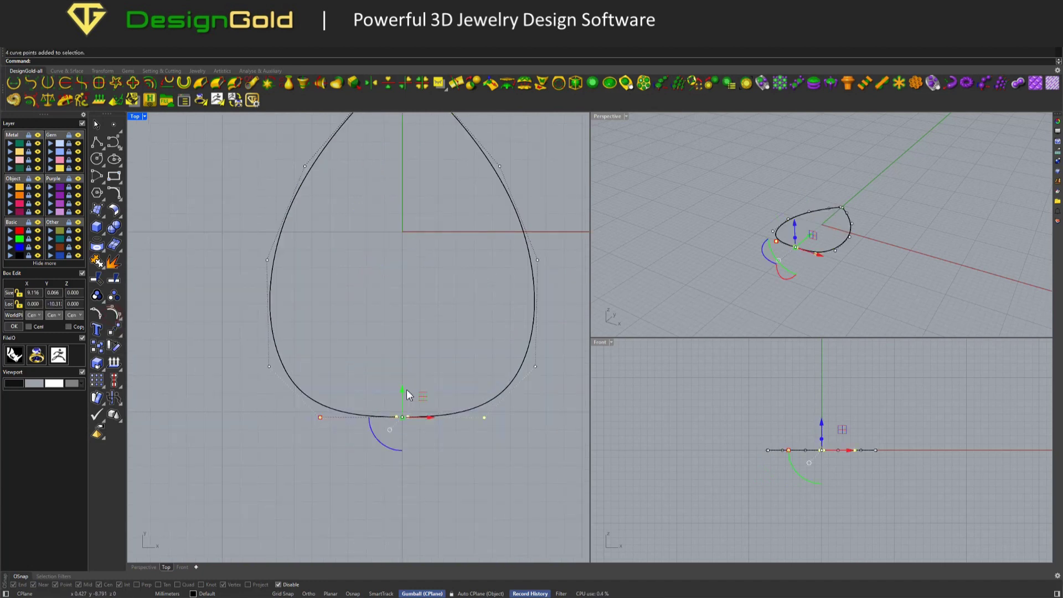
{"action": "scroll", "coordinate": [423, 373], "scroll_direction": "down", "scroll_amount": 5}
{"action": "scroll", "coordinate": [417, 396], "scroll_direction": "up", "scroll_amount": 5}
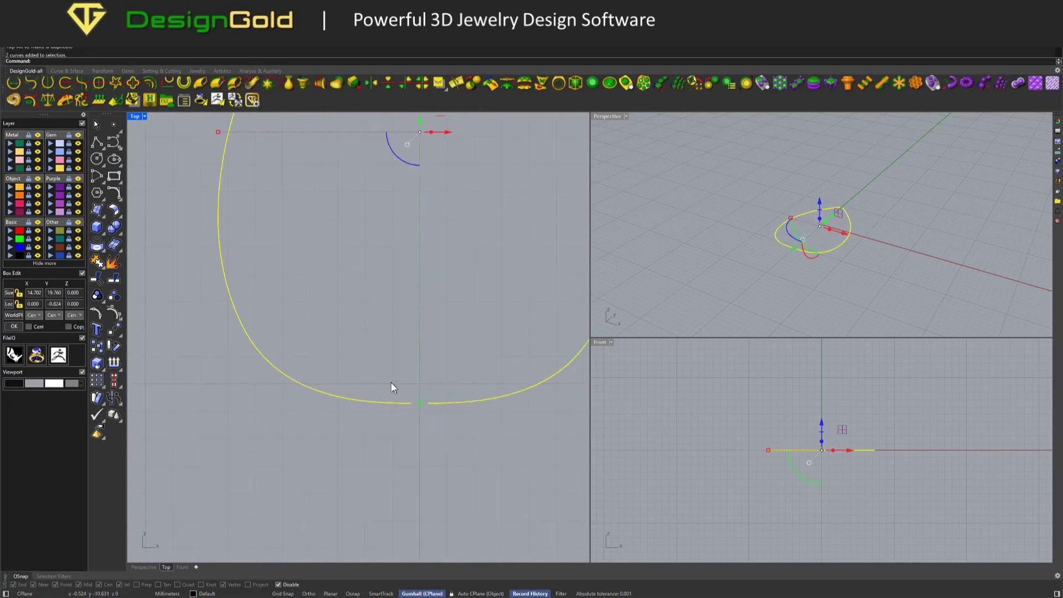
{"action": "left_click_drag", "start_coordinate": [502, 455], "coordinate": [404, 387]}
{"action": "key", "text": "Escape"}
{"action": "scroll", "coordinate": [429, 375], "scroll_direction": "down", "scroll_amount": 5}
Draw a symmetrical six-point arch curve across the vertical axis inside the teardrop as the sweep profile.
{"action": "left_click", "coordinate": [47, 83]}
{"action": "scroll", "coordinate": [465, 368], "scroll_direction": "up", "scroll_amount": 4}
{"action": "left_click", "coordinate": [449, 355]}
{"action": "left_click", "coordinate": [454, 380]}
{"action": "scroll", "coordinate": [443, 354], "scroll_direction": "up", "scroll_amount": 2}
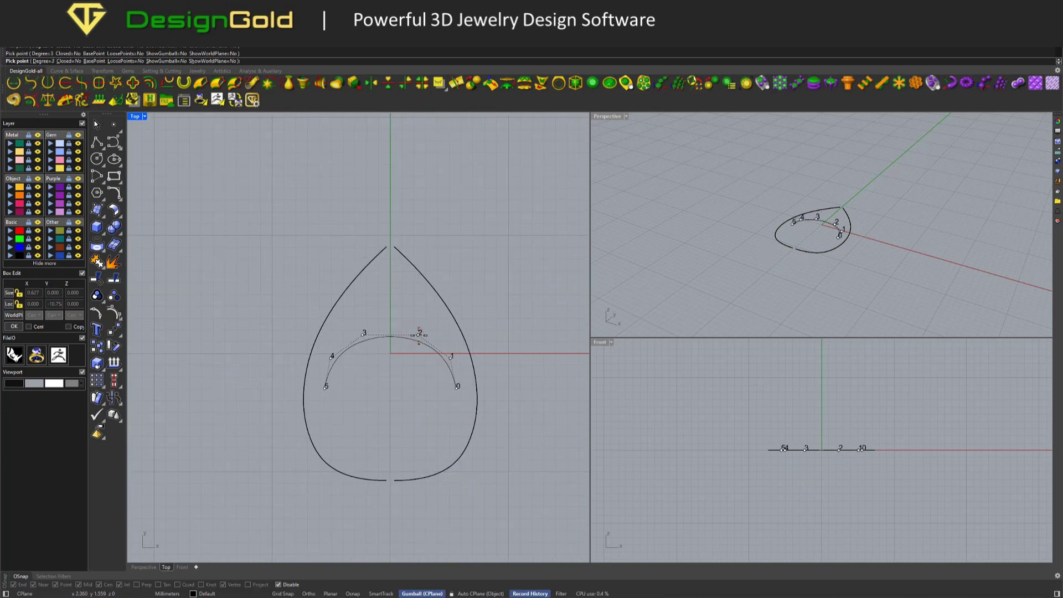
{"action": "scroll", "coordinate": [451, 359], "scroll_direction": "up", "scroll_amount": 3}
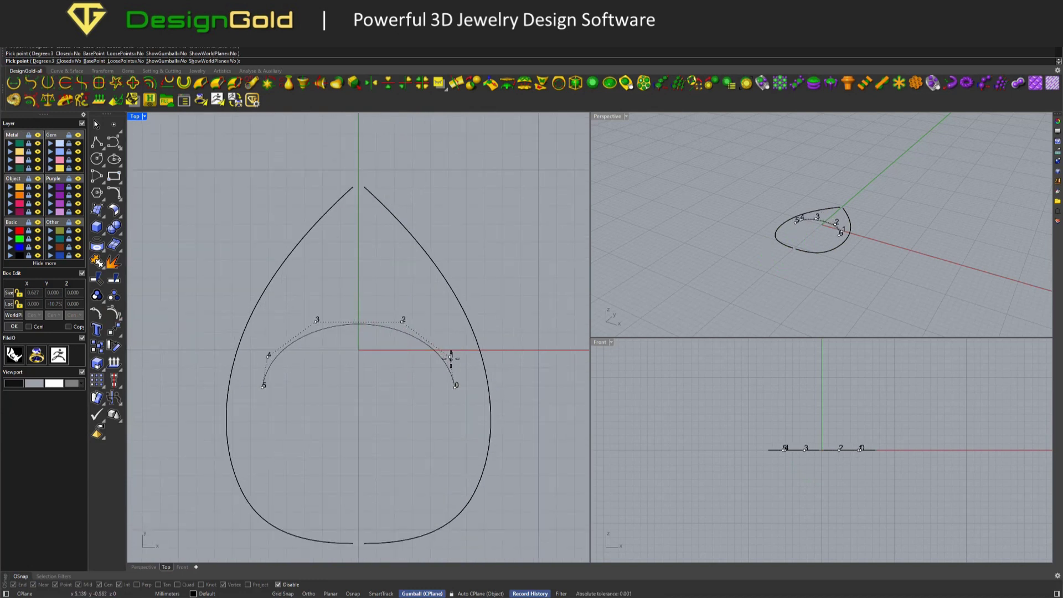
{"action": "left_click", "coordinate": [404, 320]}
{"action": "key", "text": "Return"}
Move the arch curve straight up along the axis until it sits just above the teardrop's tip.
{"action": "scroll", "coordinate": [397, 387], "scroll_direction": "down", "scroll_amount": 4}
{"action": "left_click", "coordinate": [392, 385]}
{"action": "left_click_drag", "start_coordinate": [378, 376], "coordinate": [390, 265]}
{"action": "left_click", "coordinate": [168, 178]}
Sweep the arch profile along the two teardrop halves as rails, with the Scale option enabled.
{"action": "left_click", "coordinate": [197, 84]}
{"action": "left_click", "coordinate": [373, 321]}
{"action": "left_click", "coordinate": [390, 317]}
{"action": "left_click", "coordinate": [418, 280]}
{"action": "key", "text": "Return"}
{"action": "left_click", "coordinate": [902, 401]}
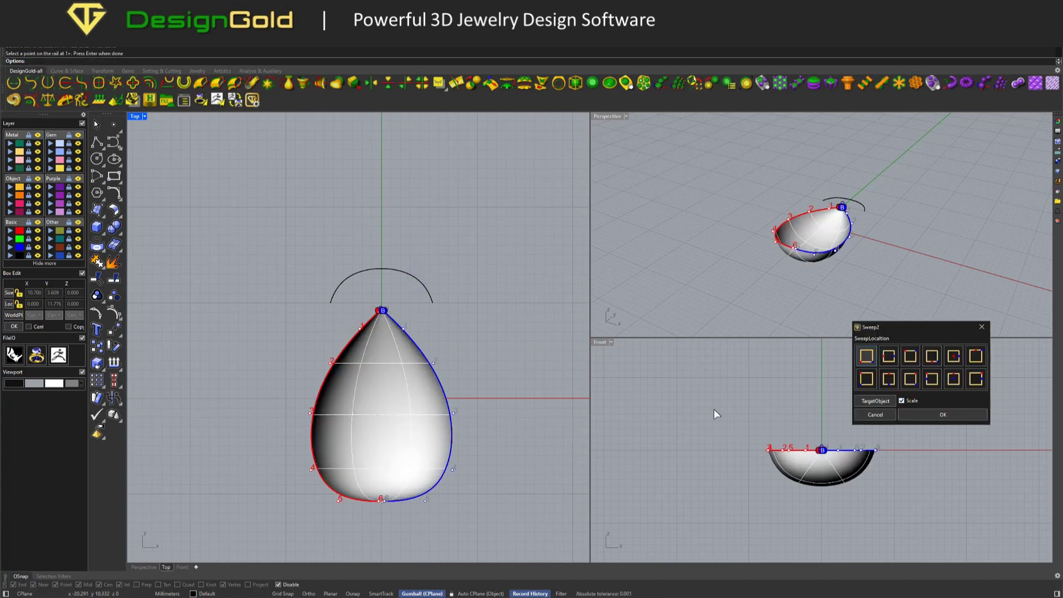
{"action": "left_click", "coordinate": [942, 415]}
Turn on the control points of the teardrop rail curves.
{"action": "scroll", "coordinate": [799, 228], "scroll_direction": "up", "scroll_amount": 3}
{"action": "scroll", "coordinate": [828, 455], "scroll_direction": "up", "scroll_amount": 5}
{"action": "left_click", "coordinate": [828, 455]}
{"action": "key", "text": "F10"}
{"action": "scroll", "coordinate": [796, 442], "scroll_direction": "down", "scroll_amount": 4}
{"action": "scroll", "coordinate": [794, 256], "scroll_direction": "up", "scroll_amount": 2}
{"action": "scroll", "coordinate": [794, 256], "scroll_direction": "up", "scroll_amount": 5}
Bring the bottom end points of the two teardrop rails together on the axis to close the gap in the surface.
{"action": "left_click_drag", "start_coordinate": [752, 236], "coordinate": [823, 284]}
{"action": "scroll", "coordinate": [380, 513], "scroll_direction": "up", "scroll_amount": 8}
{"action": "key", "text": "Escape"}
{"action": "left_click", "coordinate": [430, 446]}
{"action": "left_click", "coordinate": [460, 468]}
{"action": "left_click", "coordinate": [329, 445]}
{"action": "left_click", "coordinate": [352, 469]}
{"action": "left_click_drag", "start_coordinate": [368, 444], "coordinate": [369, 453]}
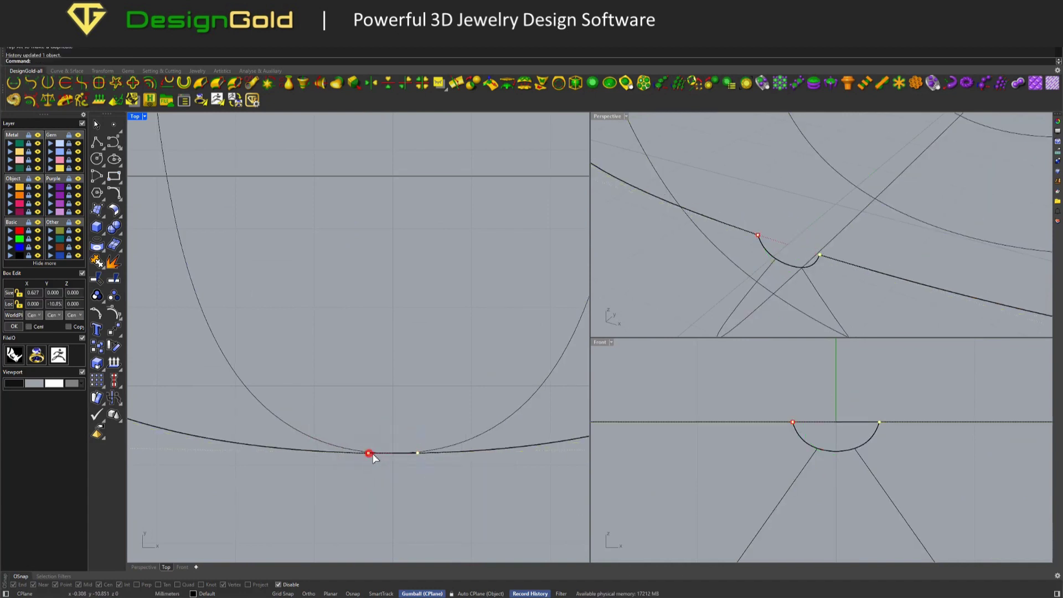
{"action": "left_click", "coordinate": [769, 269]}
{"action": "scroll", "coordinate": [802, 233], "scroll_direction": "down", "scroll_amount": 5}
{"action": "scroll", "coordinate": [852, 191], "scroll_direction": "up", "scroll_amount": 4}
{"action": "scroll", "coordinate": [830, 508], "scroll_direction": "down", "scroll_amount": 3}
Set the Top viewport to Shaded display with the whole teardrop surface in view.
{"action": "right_click_drag", "start_coordinate": [843, 261], "coordinate": [818, 227]}
{"action": "middle_click", "coordinate": [818, 227]}
{"action": "left_click", "coordinate": [806, 234]}
{"action": "scroll", "coordinate": [601, 271], "scroll_direction": "down", "scroll_amount": 3}
{"action": "scroll", "coordinate": [356, 290], "scroll_direction": "up", "scroll_amount": 3}
{"action": "key", "text": "ctrl+alt+s"}
{"action": "scroll", "coordinate": [395, 316], "scroll_direction": "down", "scroll_amount": 3}
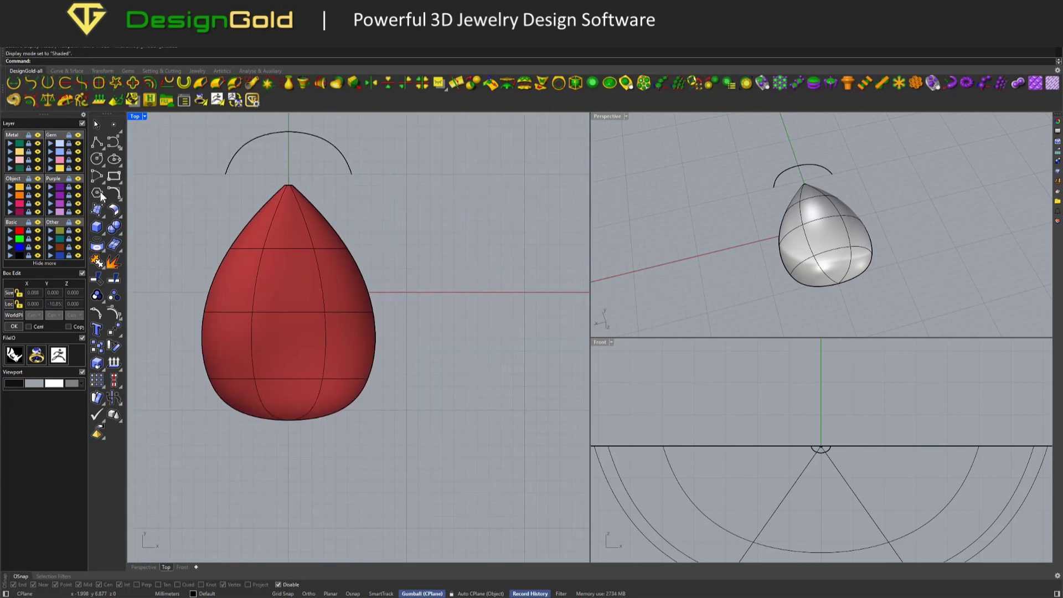
Draw an upright inscribed hexagon beside the teardrop and enlarge it to about 2 by 2.3 mm.
{"action": "scroll", "coordinate": [476, 313], "scroll_direction": "up", "scroll_amount": 3}
{"action": "left_click", "coordinate": [346, 237]}
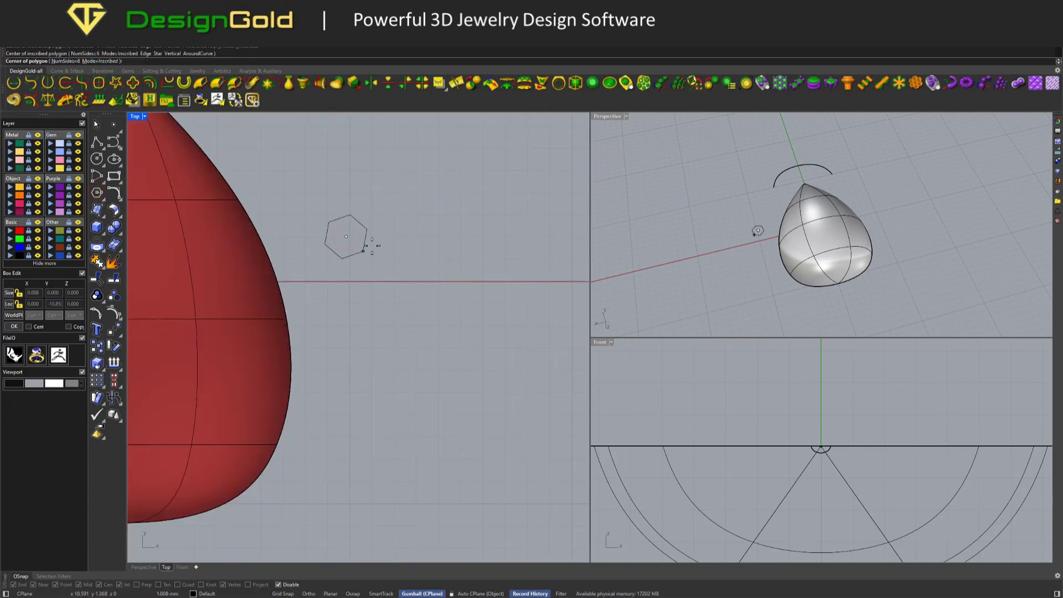
{"action": "scroll", "coordinate": [360, 218], "scroll_direction": "up", "scroll_amount": 1}
{"action": "right_click_drag", "start_coordinate": [358, 216], "coordinate": [424, 243]}
{"action": "left_click", "coordinate": [424, 244]}
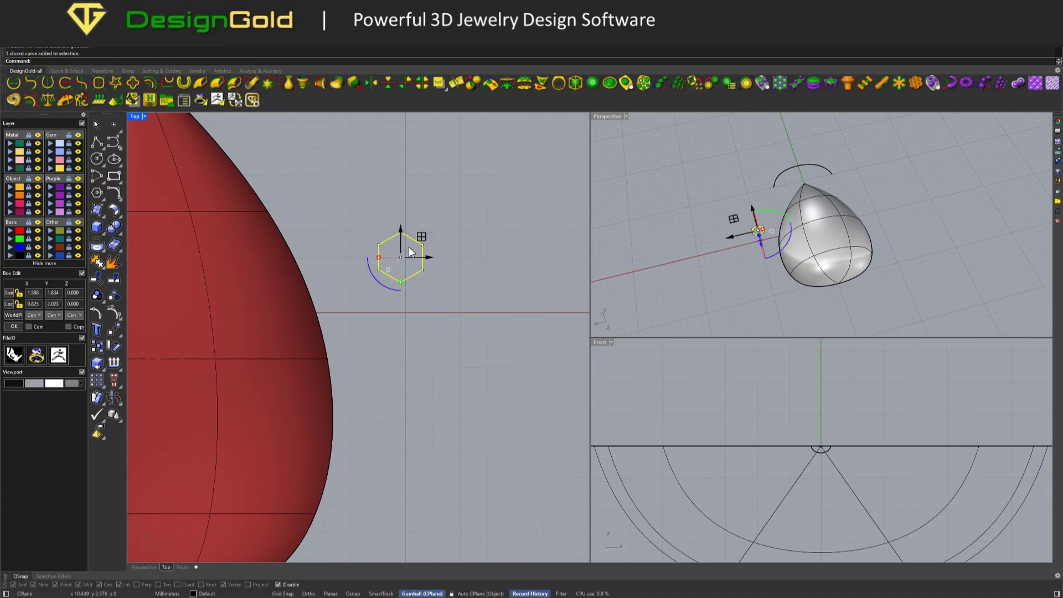
{"action": "scroll", "coordinate": [398, 238], "scroll_direction": "up", "scroll_amount": 2}
{"action": "left_click", "coordinate": [226, 216]}
Enable object snaps and draw a circle about 1 mm in diameter at the centre of the hexagon.
{"action": "left_click", "coordinate": [96, 159]}
{"action": "left_click", "coordinate": [278, 585]}
{"action": "left_click", "coordinate": [413, 303]}
{"action": "right_click_drag", "start_coordinate": [412, 303], "coordinate": [479, 327]}
{"action": "scroll", "coordinate": [468, 285], "scroll_direction": "up", "scroll_amount": 2}
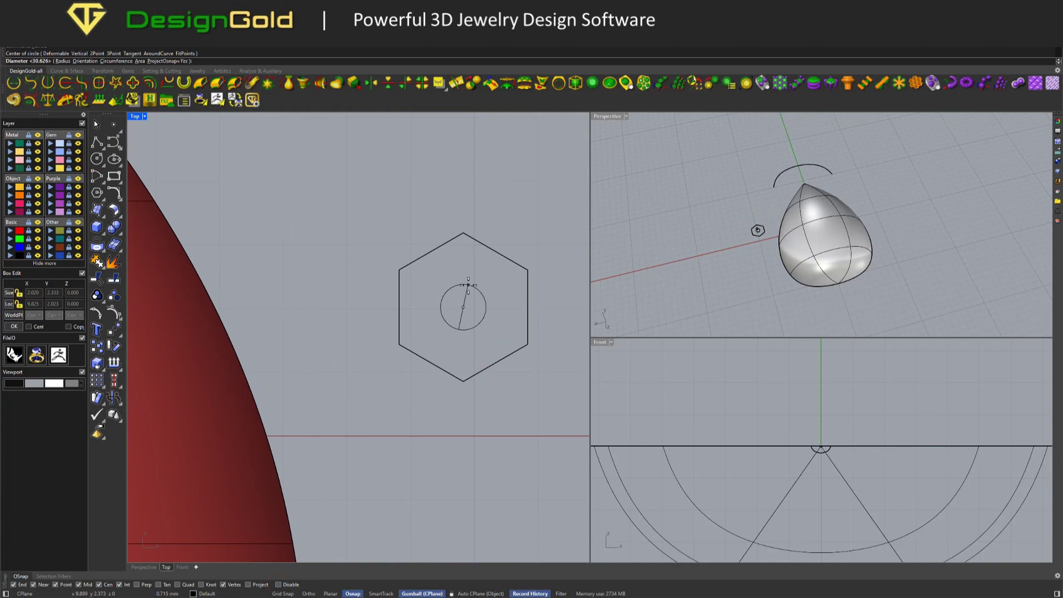
{"action": "left_click", "coordinate": [468, 285]}
{"action": "scroll", "coordinate": [468, 285], "scroll_direction": "down", "scroll_amount": 2}
Scale the hexagon up about its centre to about 2.4 by 2.8 mm.
{"action": "left_click", "coordinate": [486, 261]}
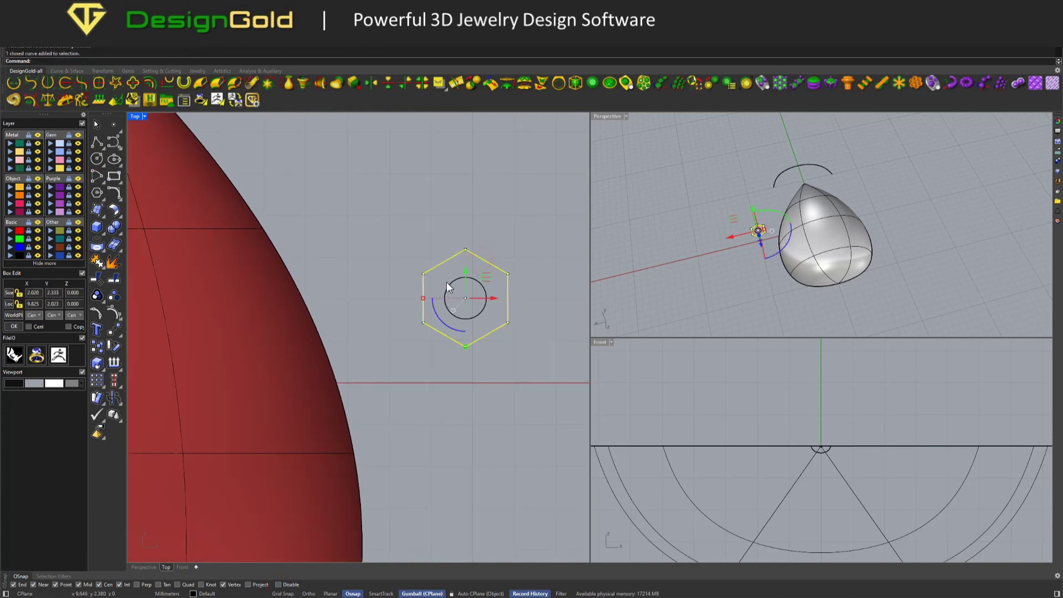
{"action": "left_click_drag", "start_coordinate": [423, 300], "coordinate": [416, 294]}
{"action": "scroll", "coordinate": [421, 298], "scroll_direction": "down", "scroll_amount": 2}
{"action": "key", "text": "Escape"}
Draw a straight polyline from the hexagon's top corner to the circle's centre.
{"action": "left_click", "coordinate": [97, 142]}
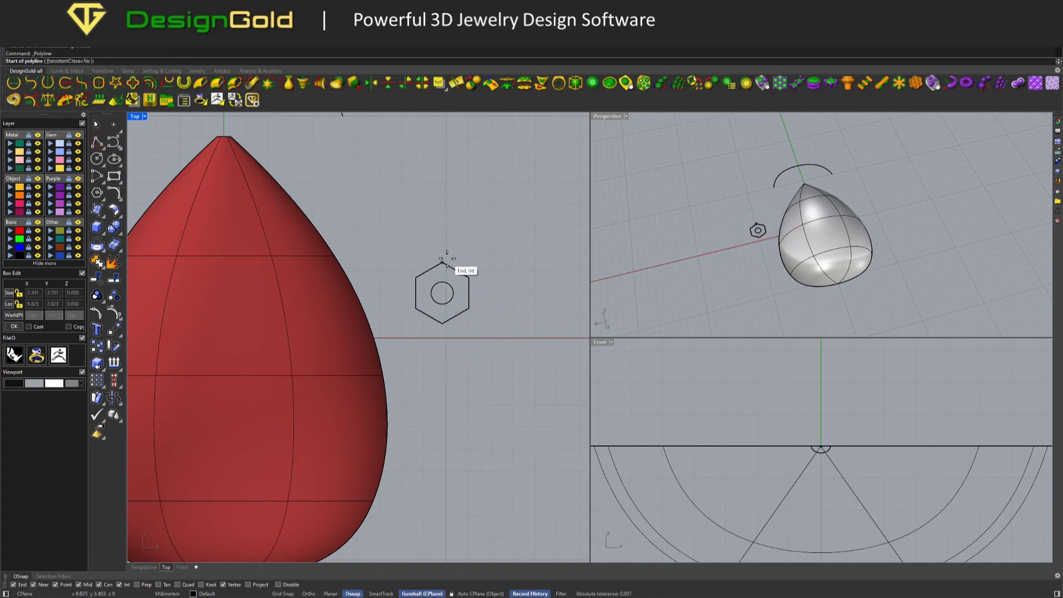
{"action": "left_click", "coordinate": [441, 262]}
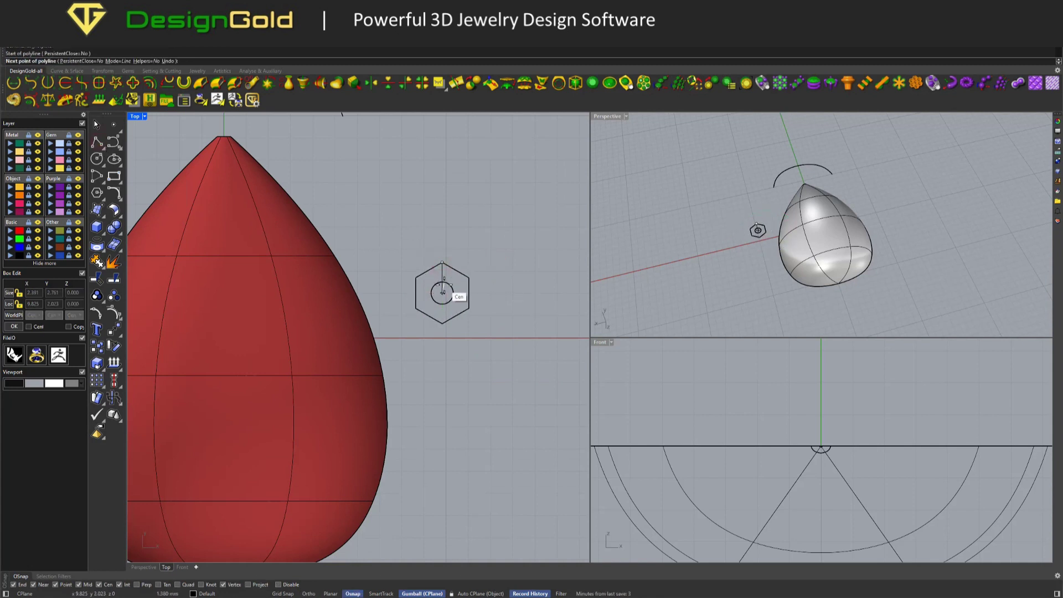
{"action": "left_click", "coordinate": [443, 292]}
{"action": "key", "text": "Return"}
Polar-array the straight line around the hexagon's centre to make six spokes, one to each corner.
{"action": "left_click", "coordinate": [434, 268]}
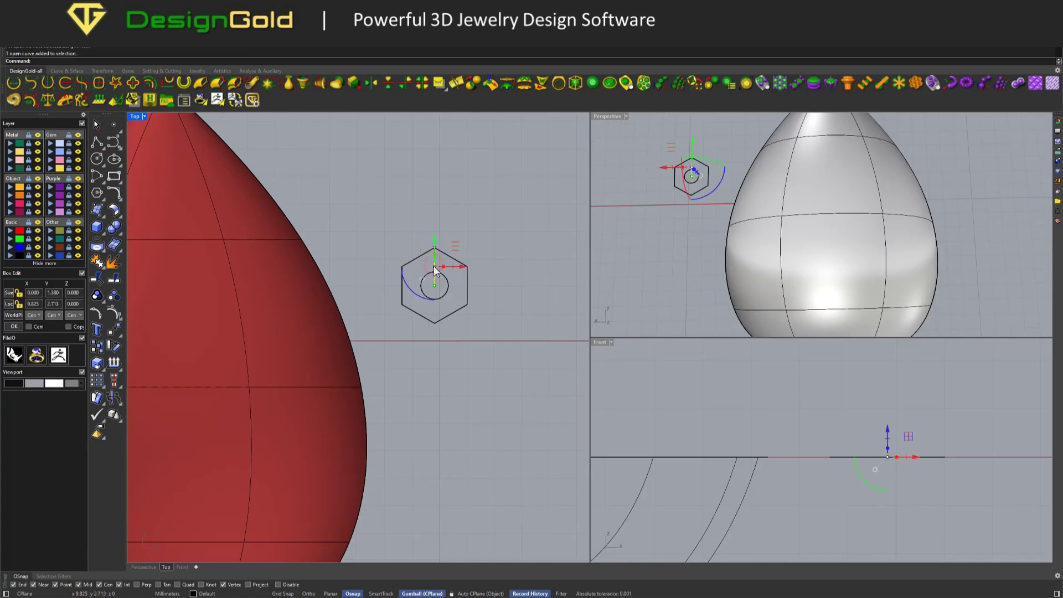
{"action": "left_click", "coordinate": [119, 401]}
{"action": "left_click", "coordinate": [112, 408]}
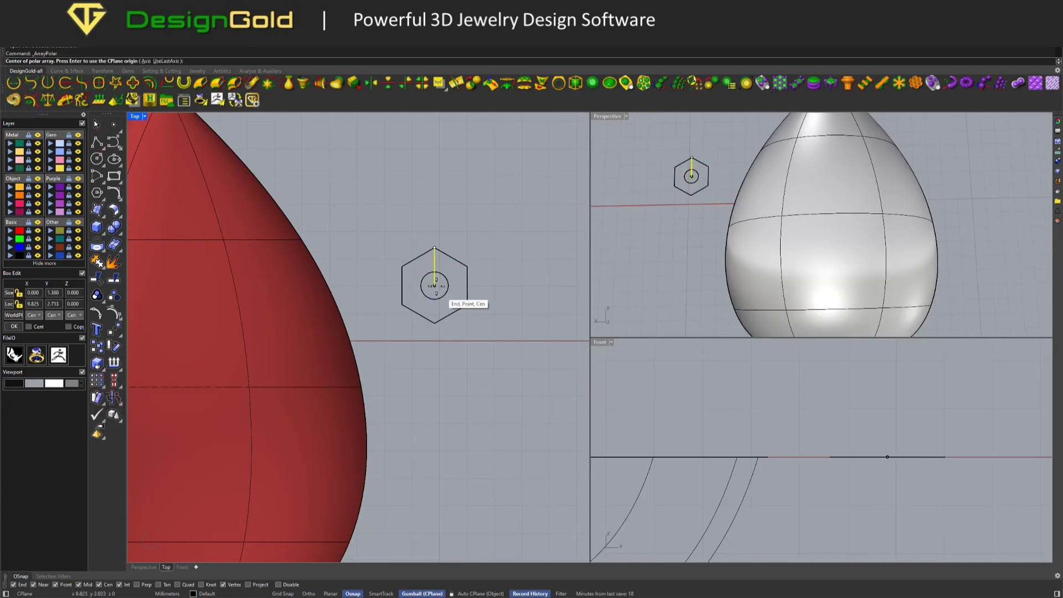
{"action": "left_click", "coordinate": [435, 286]}
{"action": "key", "text": "Return"}
{"action": "key", "text": "Return"}
{"action": "key", "text": "Return"}
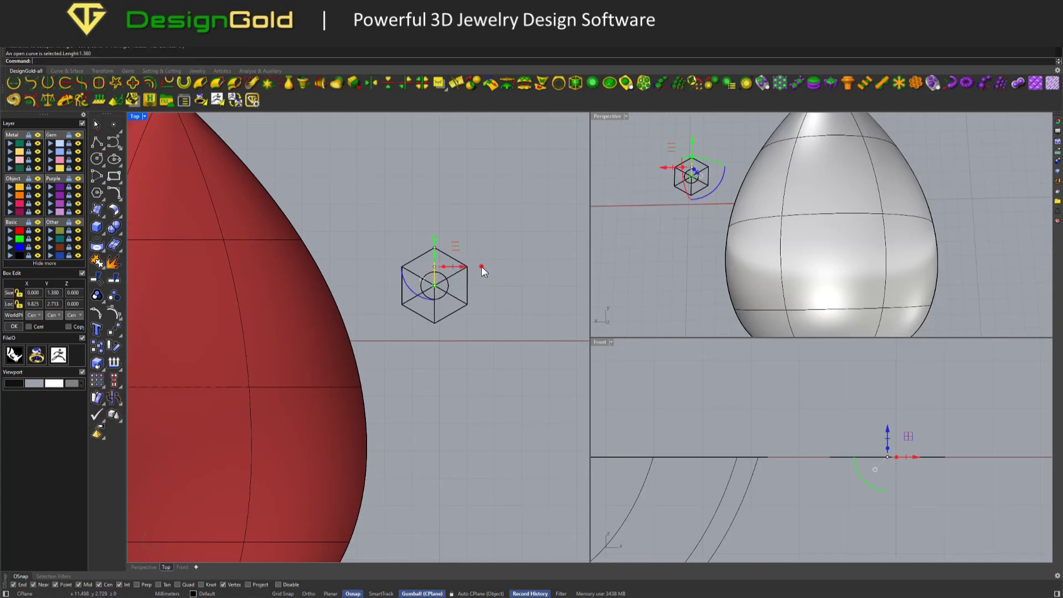
Trim away the spoke parts inside the circle and rebuild the circle with a point count of 12.
{"action": "scroll", "coordinate": [445, 288], "scroll_direction": "up", "scroll_amount": 3}
{"action": "scroll", "coordinate": [452, 293], "scroll_direction": "up", "scroll_amount": 2}
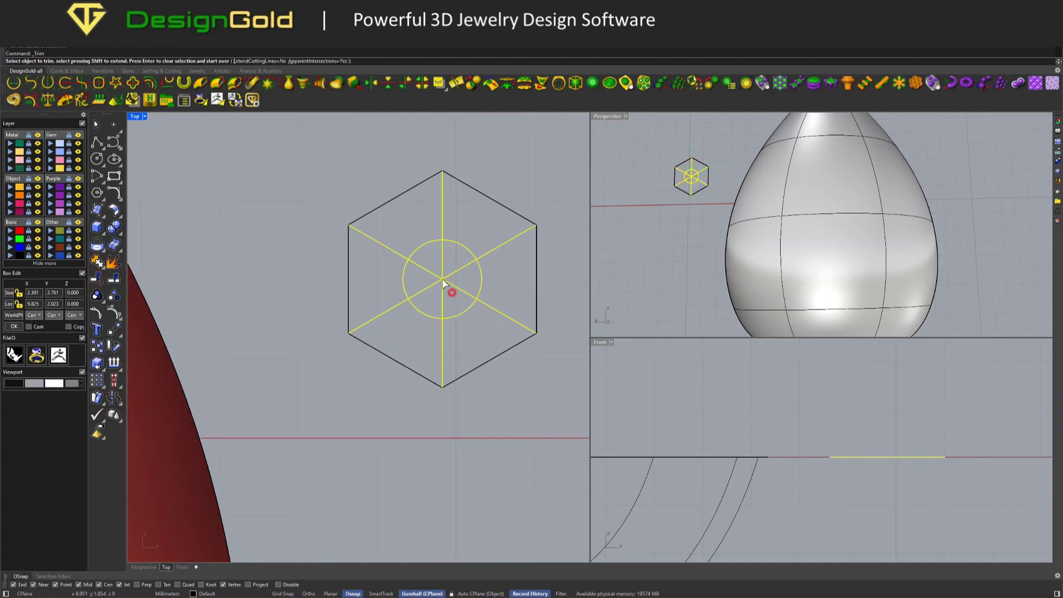
{"action": "left_click", "coordinate": [420, 247]}
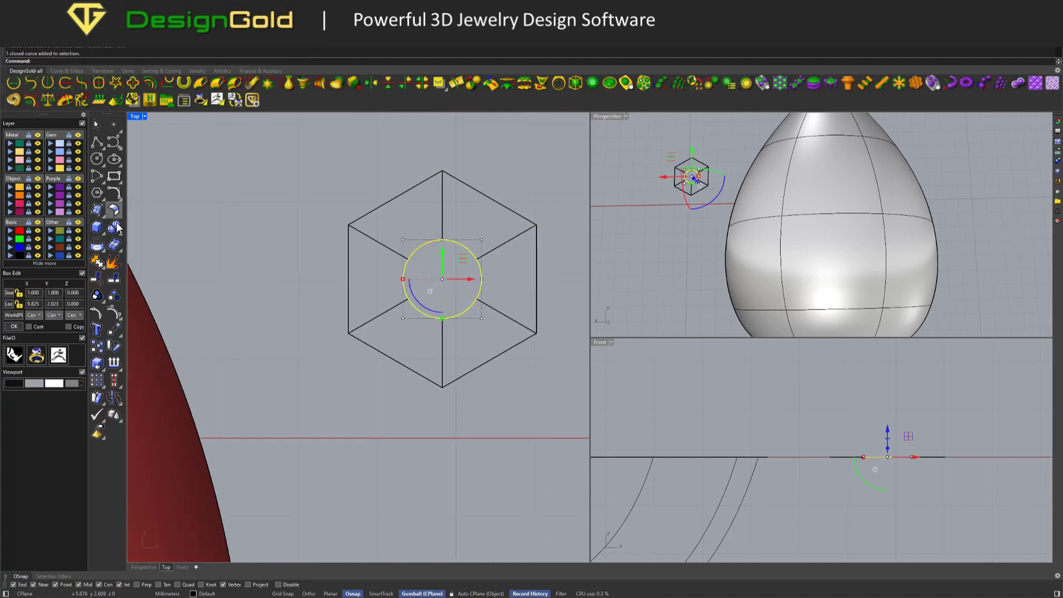
{"action": "left_click", "coordinate": [121, 208]}
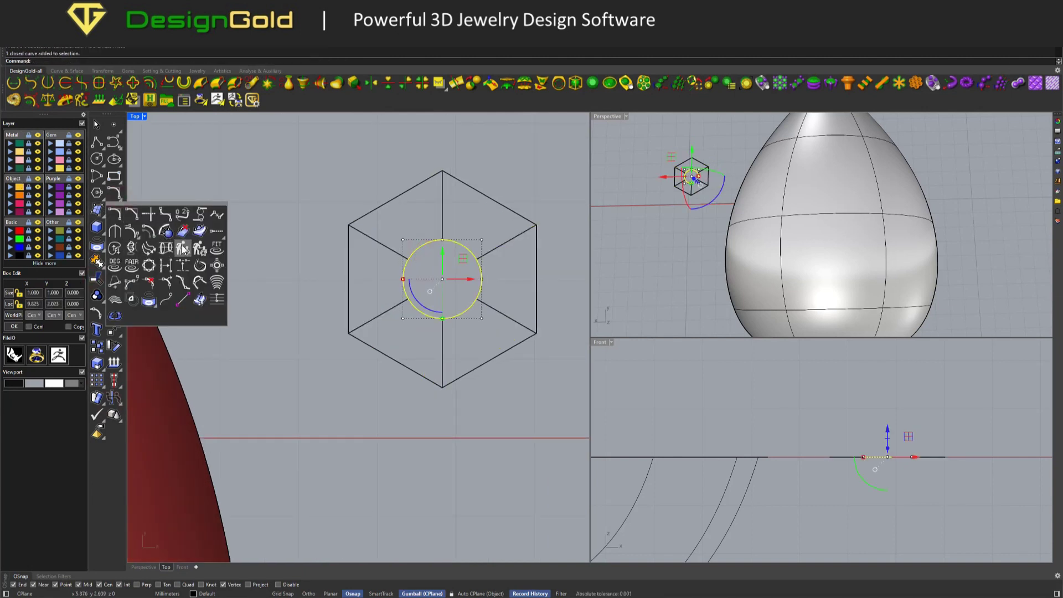
{"action": "left_click", "coordinate": [183, 248]}
{"action": "type", "text": "12"}
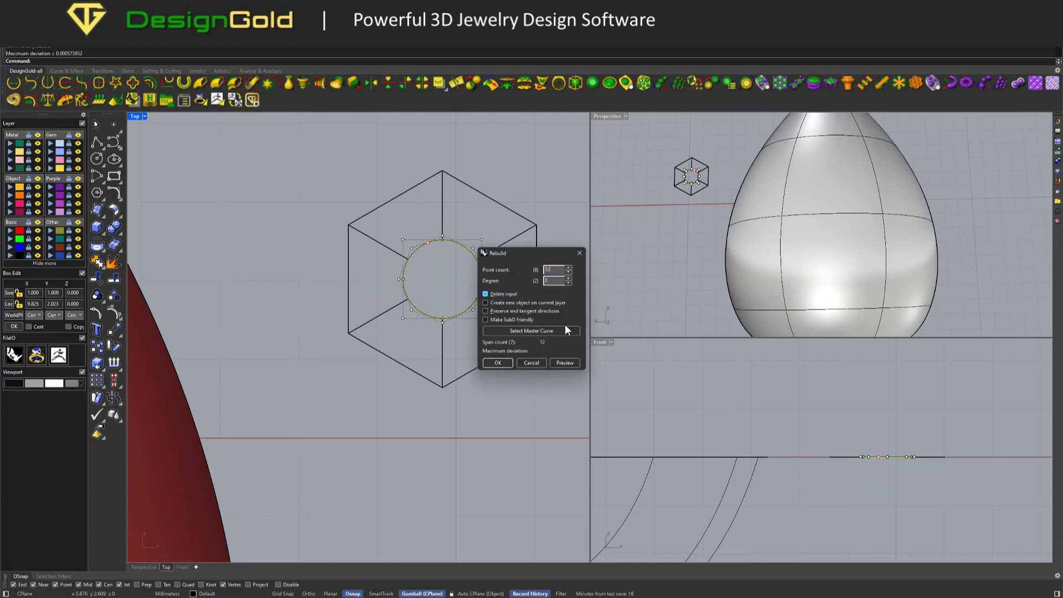
{"action": "key", "text": "Return"}
Show all control points and lower the circle with the inner spoke ends about 0.66 mm in the Front view.
{"action": "key", "text": "ctrl+a"}
{"action": "key", "text": "F10"}
{"action": "left_click_drag", "start_coordinate": [476, 332], "coordinate": [486, 333]}
{"action": "right_click_drag", "start_coordinate": [888, 434], "coordinate": [827, 426]}
{"action": "left_click_drag", "start_coordinate": [827, 424], "coordinate": [822, 451]}
{"action": "key", "text": "Escape"}
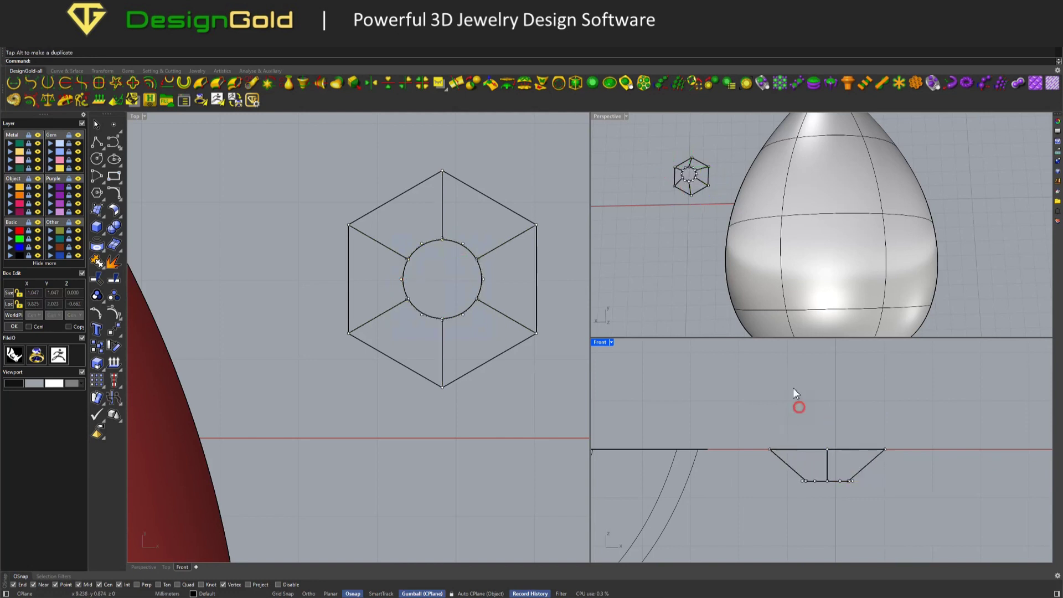
Start Pave 3d nets with the teardrop surface as the target object.
{"action": "scroll", "coordinate": [780, 257], "scroll_direction": "down", "scroll_amount": 5}
{"action": "right_click_drag", "start_coordinate": [780, 257], "coordinate": [742, 235]}
{"action": "scroll", "coordinate": [422, 237], "scroll_direction": "down", "scroll_amount": 1}
{"action": "scroll", "coordinate": [422, 237], "scroll_direction": "down", "scroll_amount": 4}
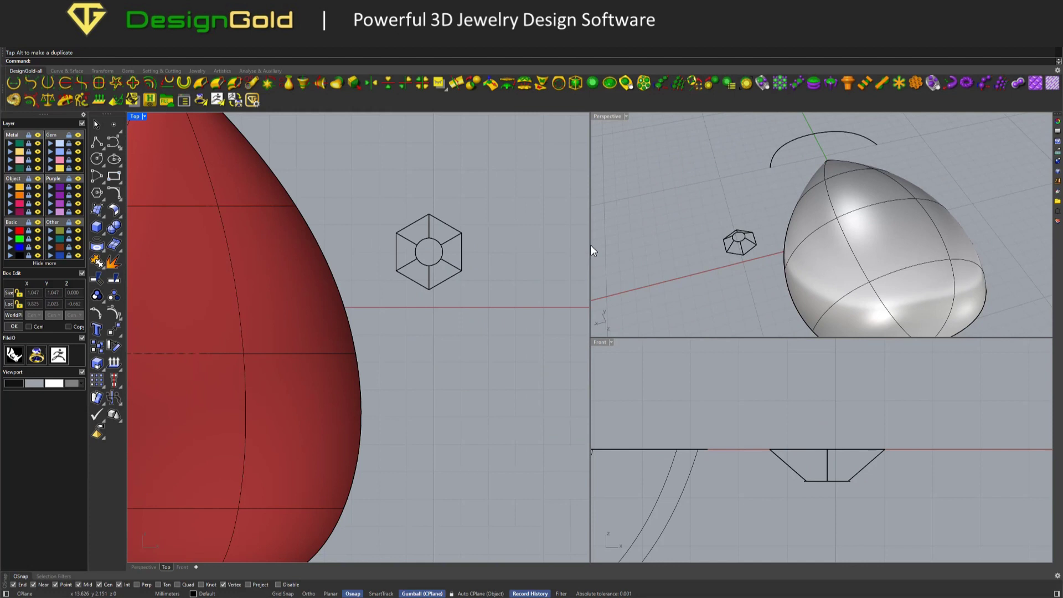
{"action": "left_click", "coordinate": [1053, 83]}
{"action": "left_click", "coordinate": [822, 252]}
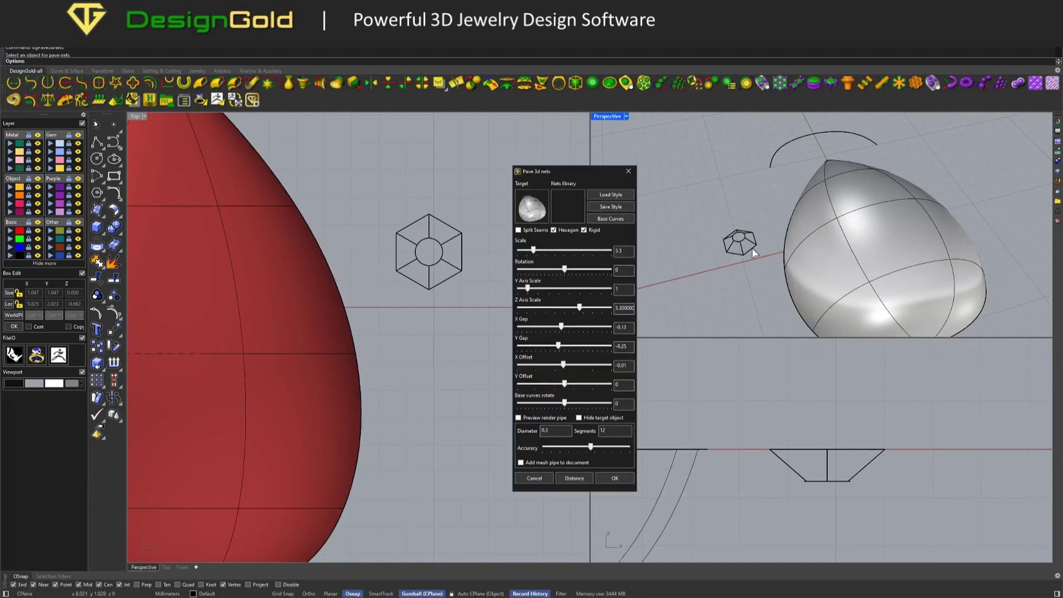
Assign the hexagon, spokes and circle as the base curves of the 3D net.
{"action": "left_click", "coordinate": [608, 219]}
{"action": "left_click", "coordinate": [742, 256]}
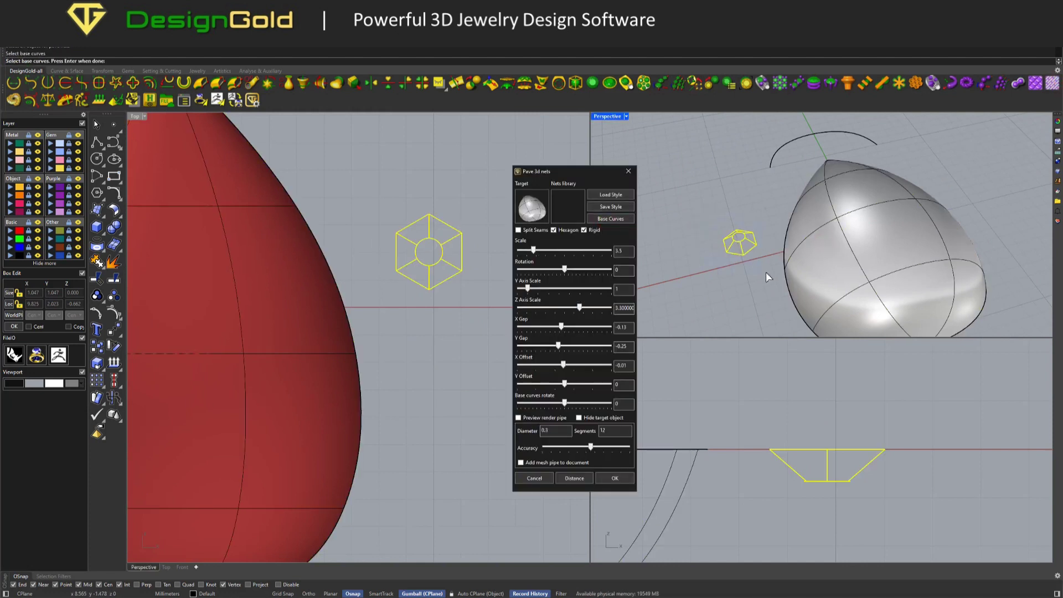
{"action": "scroll", "coordinate": [766, 272], "scroll_direction": "up", "scroll_amount": 5}
{"action": "scroll", "coordinate": [773, 238], "scroll_direction": "down", "scroll_amount": 5}
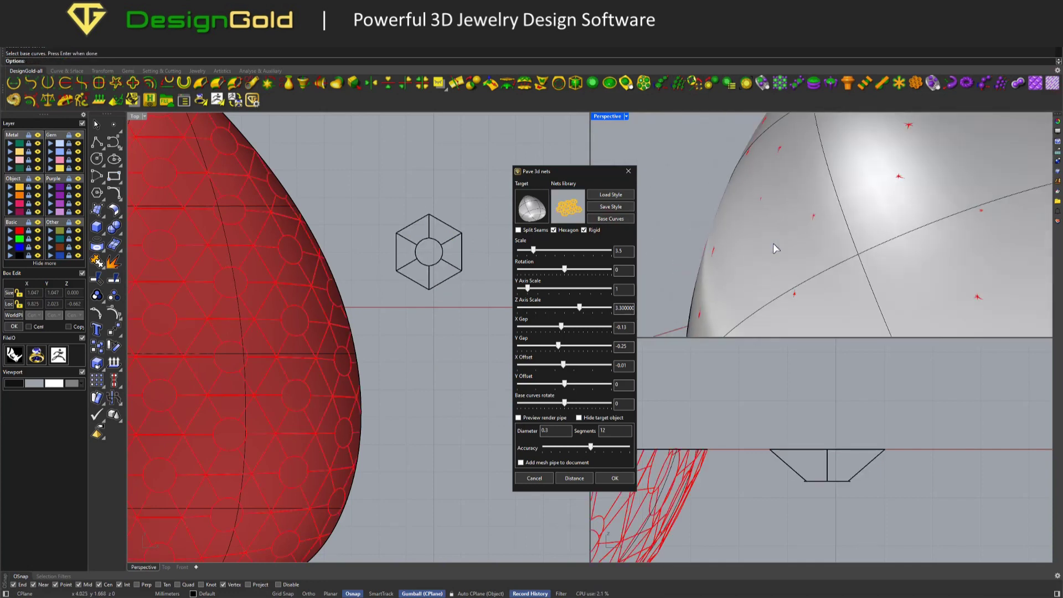
{"action": "scroll", "coordinate": [417, 240], "scroll_direction": "down", "scroll_amount": 4}
{"action": "scroll", "coordinate": [418, 240], "scroll_direction": "up", "scroll_amount": 2}
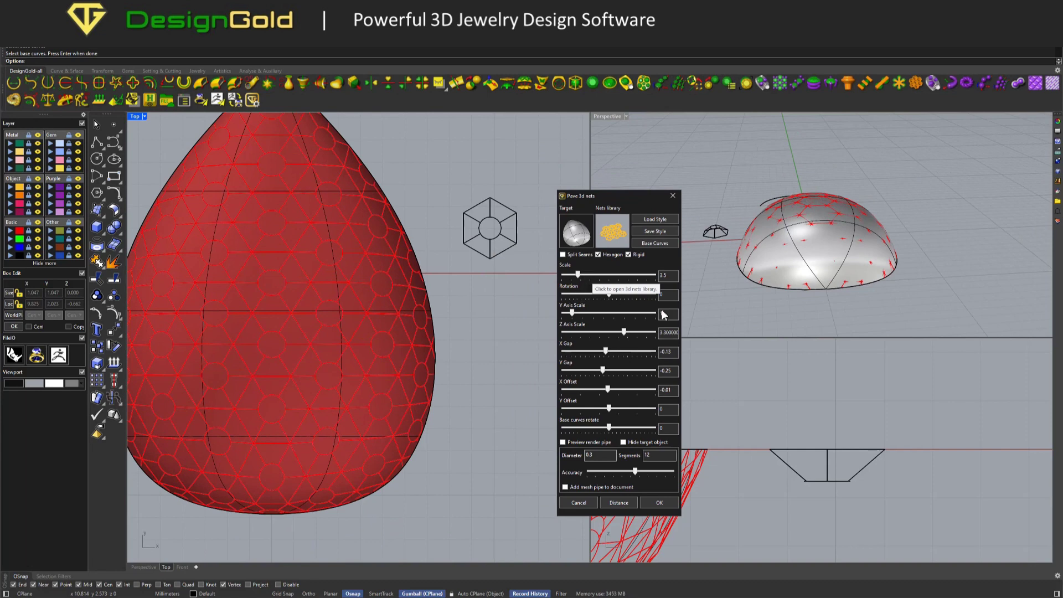
Try Z Axis Scale values of 1.7 and 3.4 for the net.
{"action": "double_click", "coordinate": [663, 333]}
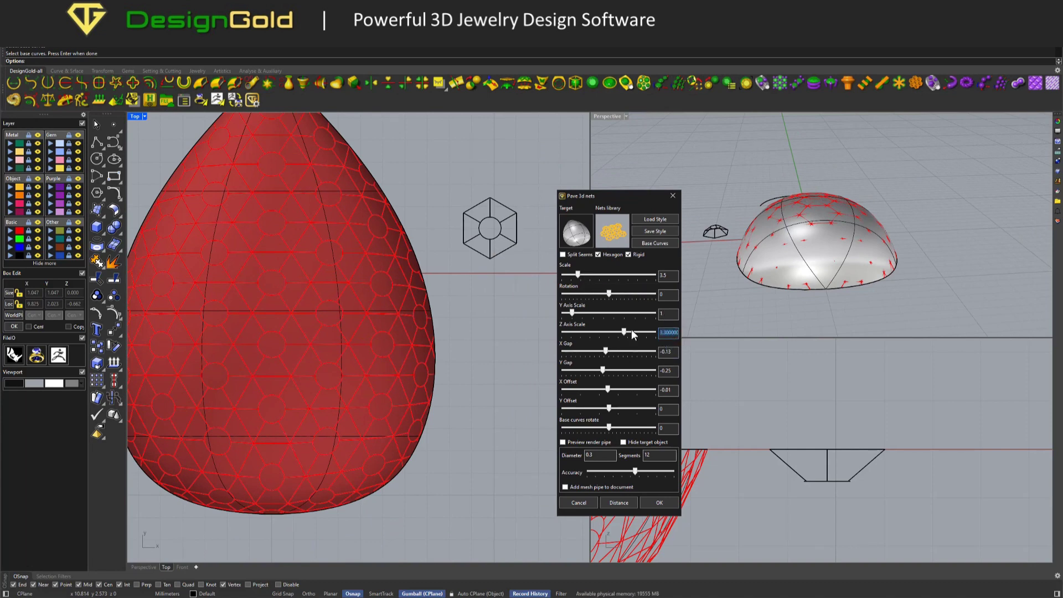
{"action": "scroll", "coordinate": [271, 290], "scroll_direction": "up", "scroll_amount": 3}
{"action": "scroll", "coordinate": [270, 290], "scroll_direction": "down", "scroll_amount": 2}
{"action": "scroll", "coordinate": [807, 178], "scroll_direction": "up", "scroll_amount": 4}
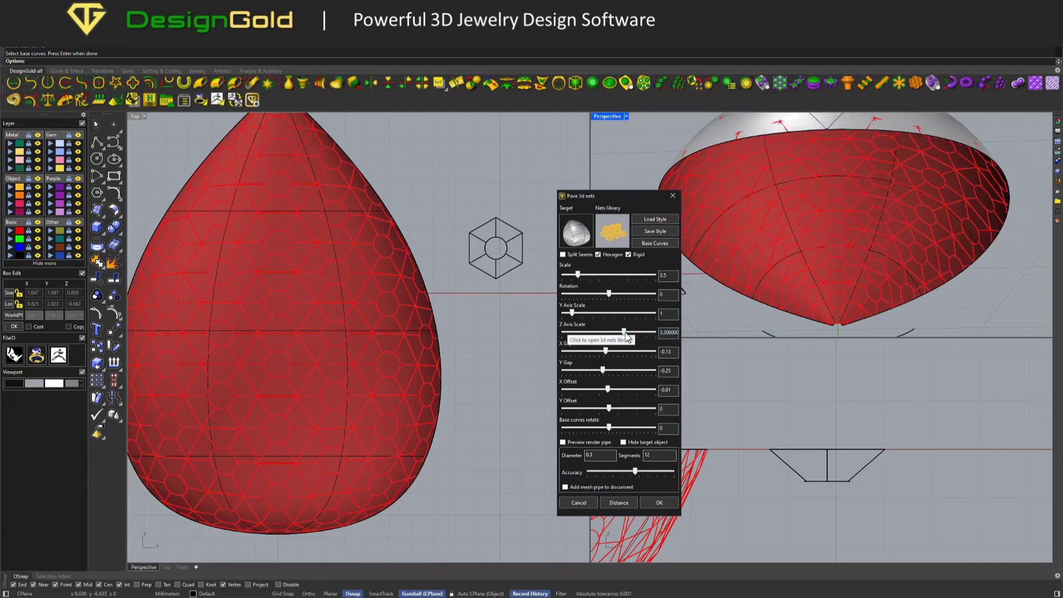
{"action": "left_click_drag", "start_coordinate": [625, 332], "coordinate": [598, 331]}
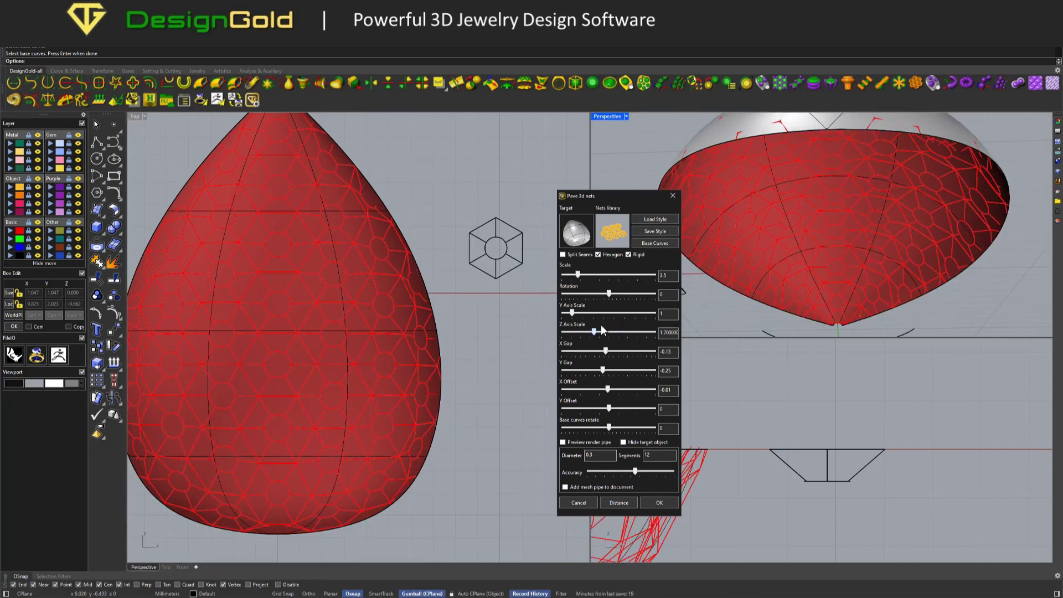
{"action": "scroll", "coordinate": [819, 207], "scroll_direction": "up", "scroll_amount": 4}
{"action": "left_click_drag", "start_coordinate": [590, 331], "coordinate": [627, 332]}
{"action": "scroll", "coordinate": [829, 266], "scroll_direction": "down", "scroll_amount": 3}
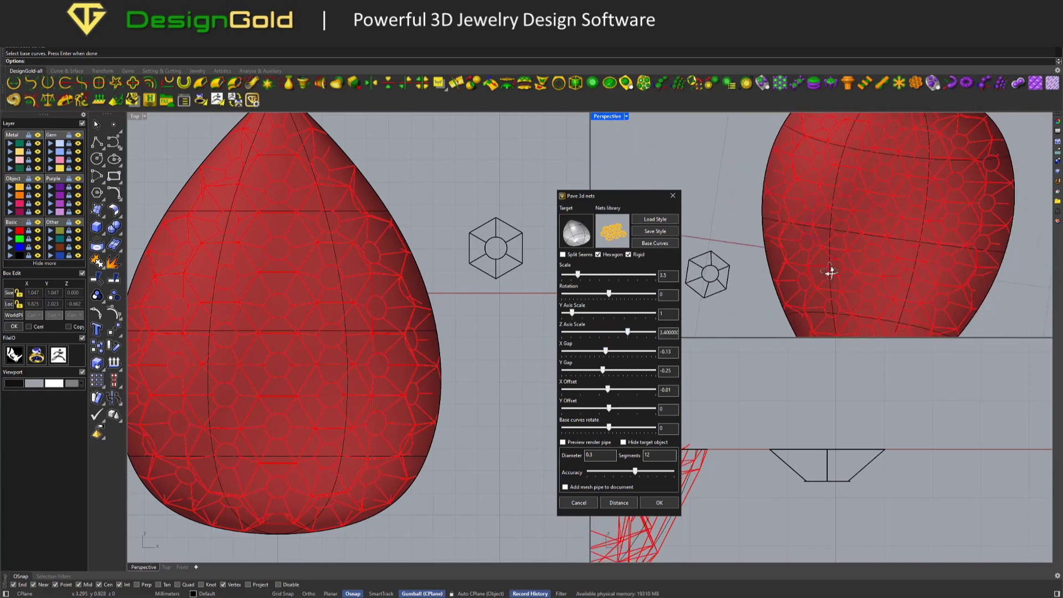
Increase the net's Z Axis Scale slightly above 3.4 and generate the net on the teardrop surface.
{"action": "right_click_drag", "start_coordinate": [829, 266], "coordinate": [808, 260]}
{"action": "left_click_drag", "start_coordinate": [627, 331], "coordinate": [636, 332]}
{"action": "right_click_drag", "start_coordinate": [830, 249], "coordinate": [808, 238]}
{"action": "scroll", "coordinate": [863, 265], "scroll_direction": "up", "scroll_amount": 4}
{"action": "left_click", "coordinate": [658, 502]}
Create a twisted rope along the base edge of the teardrop surface.
{"action": "left_click", "coordinate": [796, 261]}
{"action": "right_click_drag", "start_coordinate": [750, 208], "coordinate": [775, 217]}
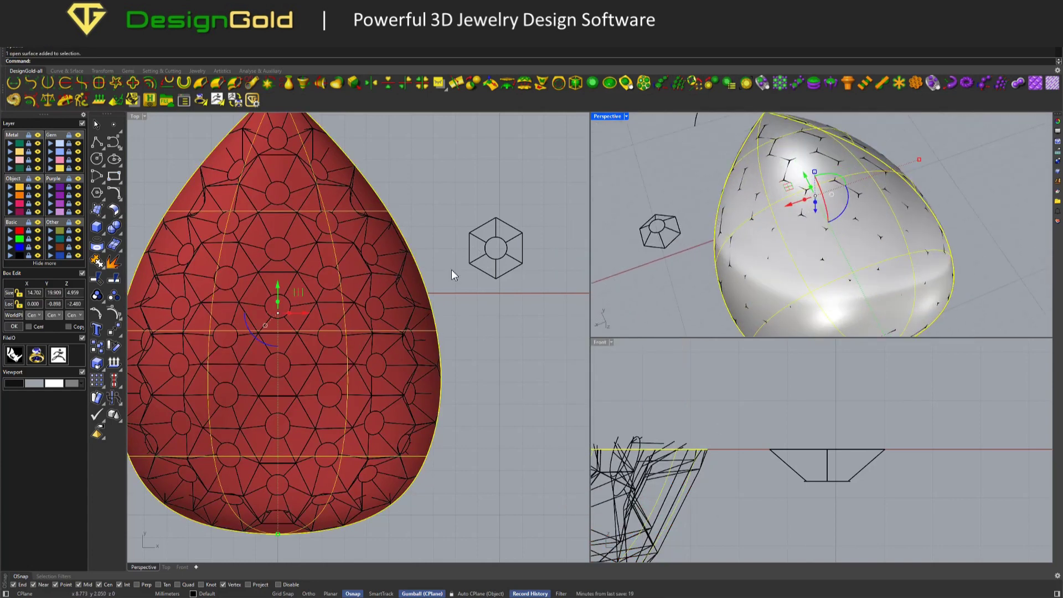
{"action": "middle_click", "coordinate": [477, 206]}
{"action": "left_click", "coordinate": [687, 316]}
{"action": "right_click_drag", "start_coordinate": [687, 315], "coordinate": [779, 281]}
{"action": "left_click", "coordinate": [782, 281]}
{"action": "left_click", "coordinate": [958, 117]}
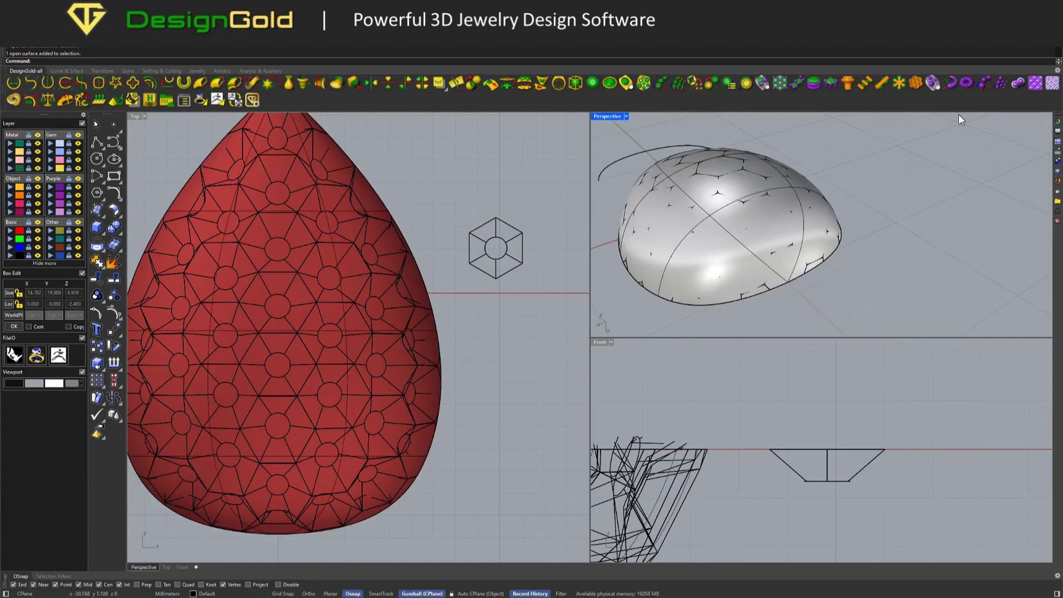
{"action": "left_click", "coordinate": [797, 282], "text": "ctrl+shift"}
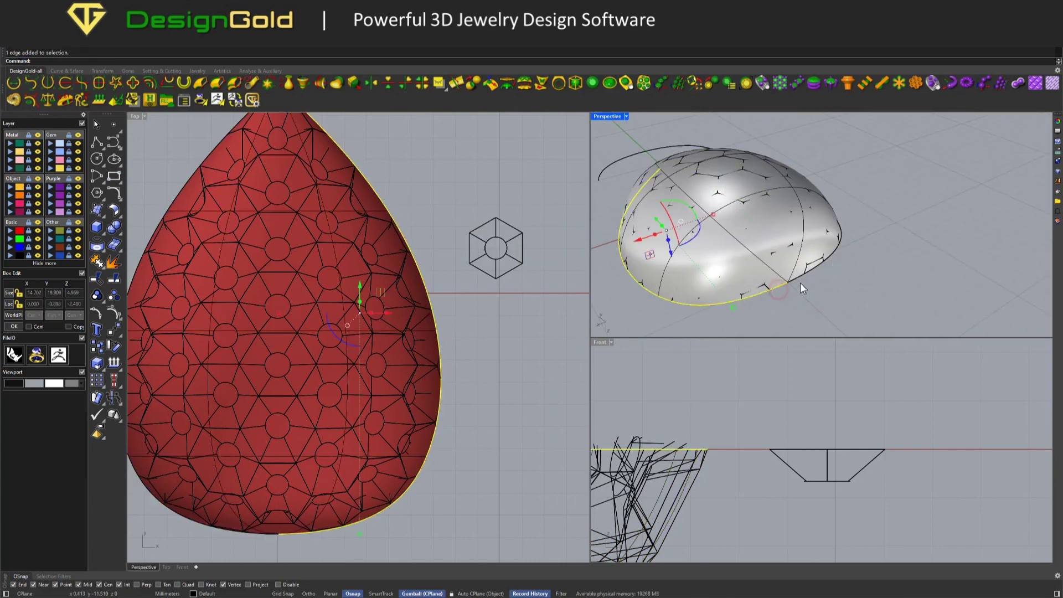
{"action": "left_click", "coordinate": [964, 84]}
{"action": "scroll", "coordinate": [731, 221], "scroll_direction": "up", "scroll_amount": 3}
{"action": "scroll", "coordinate": [509, 255], "scroll_direction": "down", "scroll_amount": 3}
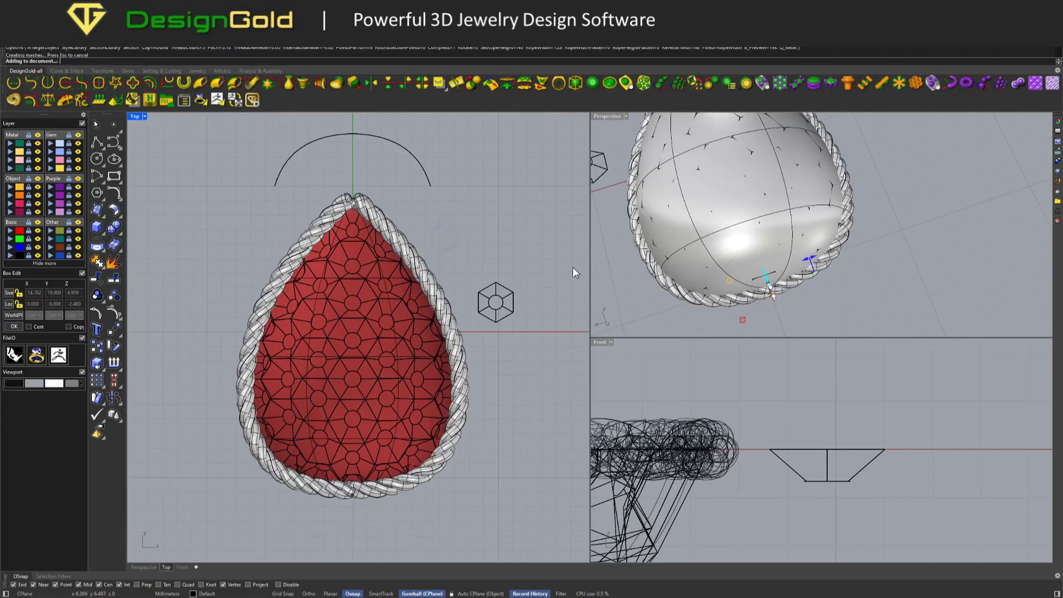
Adjust the previewed rope around the teardrop and finish adding it to the document.
{"action": "right_click_drag", "start_coordinate": [769, 310], "coordinate": [824, 253]}
{"action": "left_click_drag", "start_coordinate": [823, 253], "coordinate": [832, 255]}
{"action": "scroll", "coordinate": [832, 254], "scroll_direction": "up", "scroll_amount": 5}
{"action": "left_click_drag", "start_coordinate": [747, 239], "coordinate": [743, 248]}
{"action": "scroll", "coordinate": [730, 260], "scroll_direction": "down", "scroll_amount": 3}
{"action": "scroll", "coordinate": [724, 270], "scroll_direction": "up", "scroll_amount": 3}
{"action": "key", "text": "Return"}
Hide the teardrop surface so only the rope and the net curves remain.
{"action": "left_click", "coordinate": [785, 254]}
{"action": "key", "text": "ctrl+h"}
{"action": "right_click_drag", "start_coordinate": [770, 258], "coordinate": [783, 214]}
{"action": "left_click", "coordinate": [784, 213]}
{"action": "key", "text": "Escape"}
Select only the circles of the net, leaving out the separate base pattern's curves, and place gems in them.
{"action": "middle_click", "coordinate": [760, 224]}
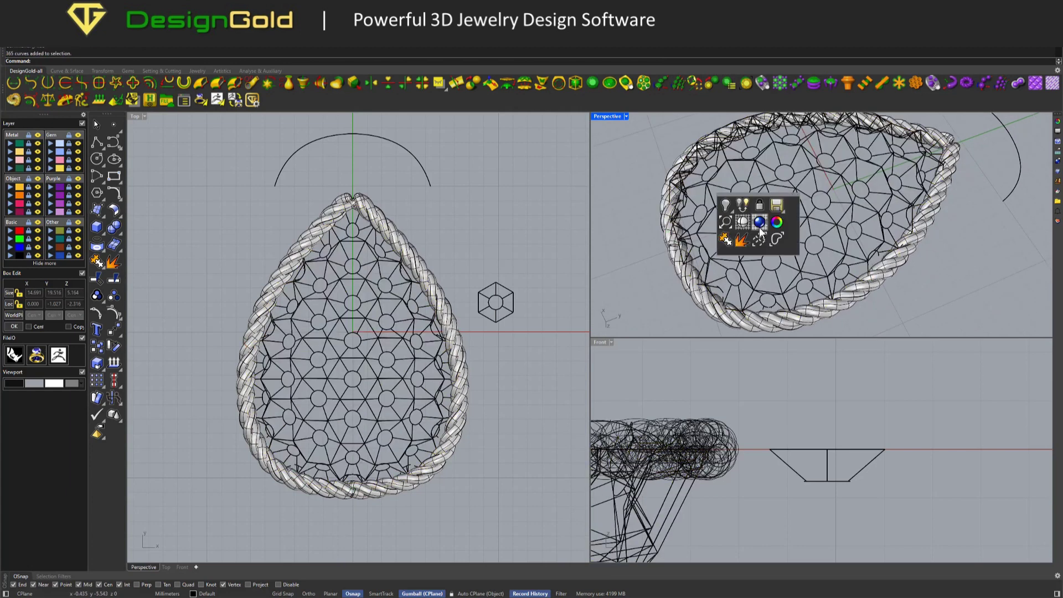
{"action": "left_click", "coordinate": [760, 224]}
{"action": "right_click_drag", "start_coordinate": [759, 224], "coordinate": [788, 199]}
{"action": "left_click", "coordinate": [689, 171], "text": "ctrl"}
{"action": "scroll", "coordinate": [759, 218], "scroll_direction": "up", "scroll_amount": 4}
{"action": "scroll", "coordinate": [749, 217], "scroll_direction": "down", "scroll_amount": 5}
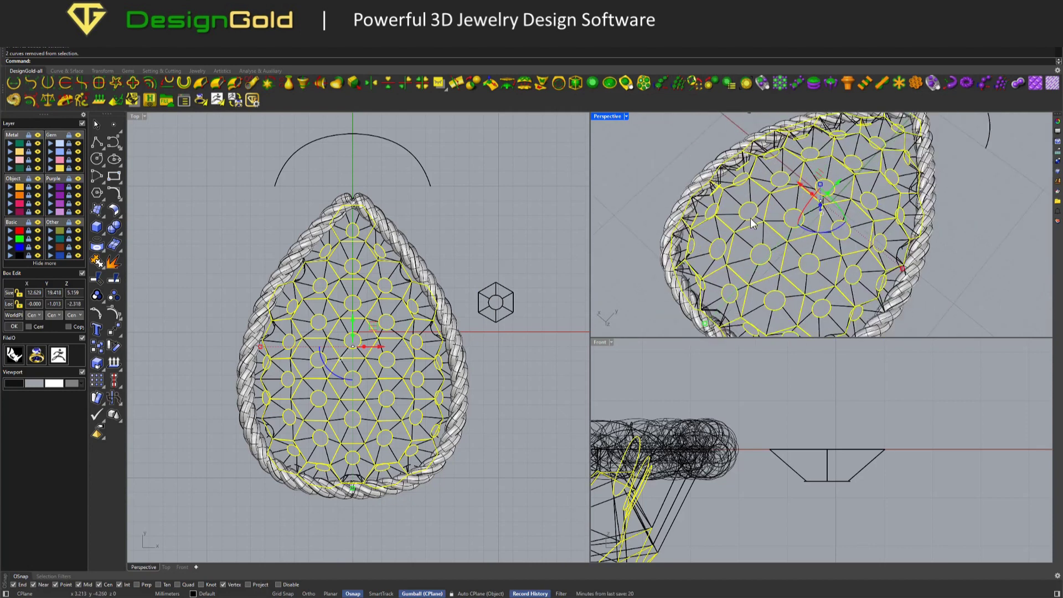
{"action": "left_click", "coordinate": [566, 286]}
{"action": "middle_click", "coordinate": [676, 212]}
{"action": "left_click", "coordinate": [667, 199]}
{"action": "scroll", "coordinate": [696, 153], "scroll_direction": "down", "scroll_amount": 3}
{"action": "left_click", "coordinate": [719, 160], "text": "ctrl"}
{"action": "right_click_drag", "start_coordinate": [718, 160], "coordinate": [793, 221]}
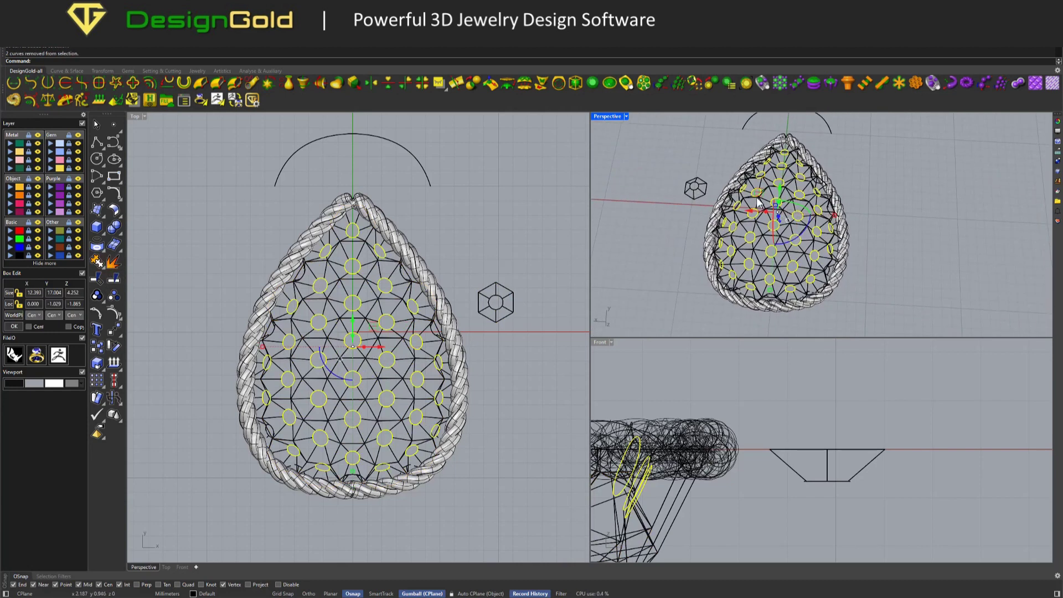
{"action": "scroll", "coordinate": [775, 221], "scroll_direction": "up", "scroll_amount": 2}
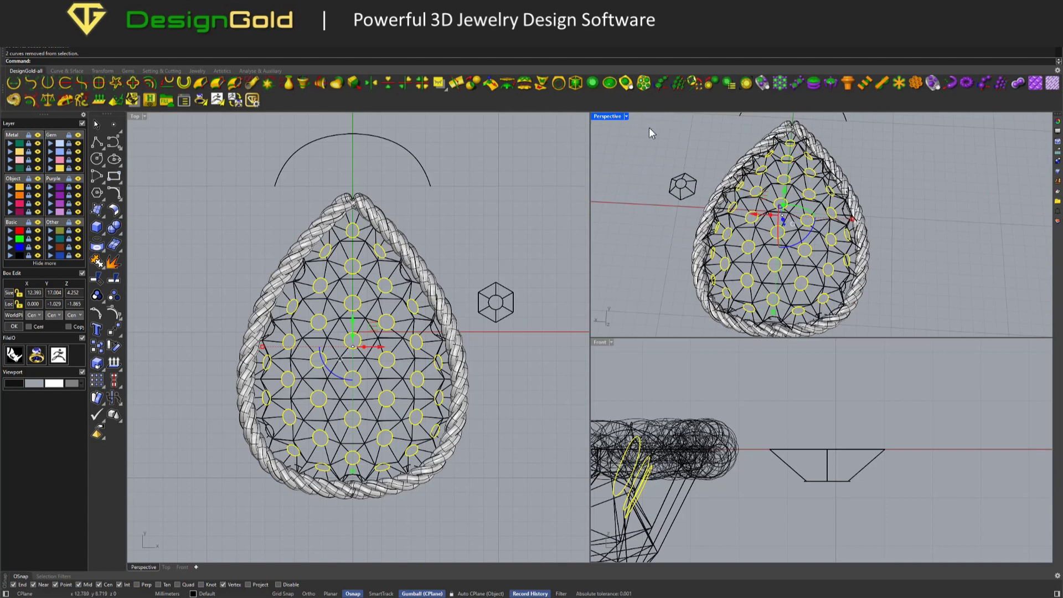
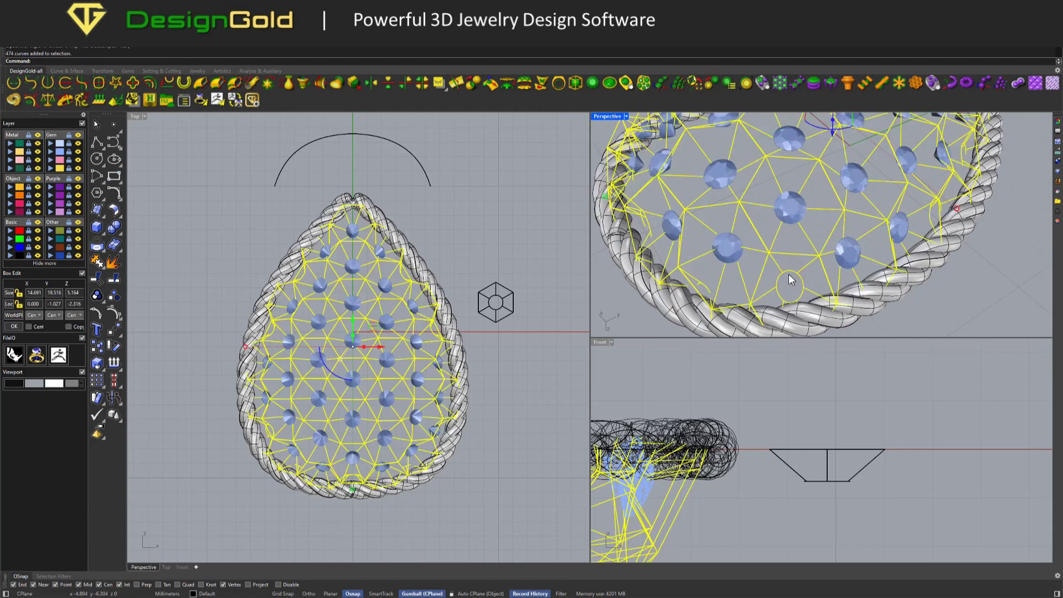
Place gems in the empty circles beside the rope at the teardrop's lower flank and rounded end.
{"action": "left_click", "coordinate": [809, 294]}
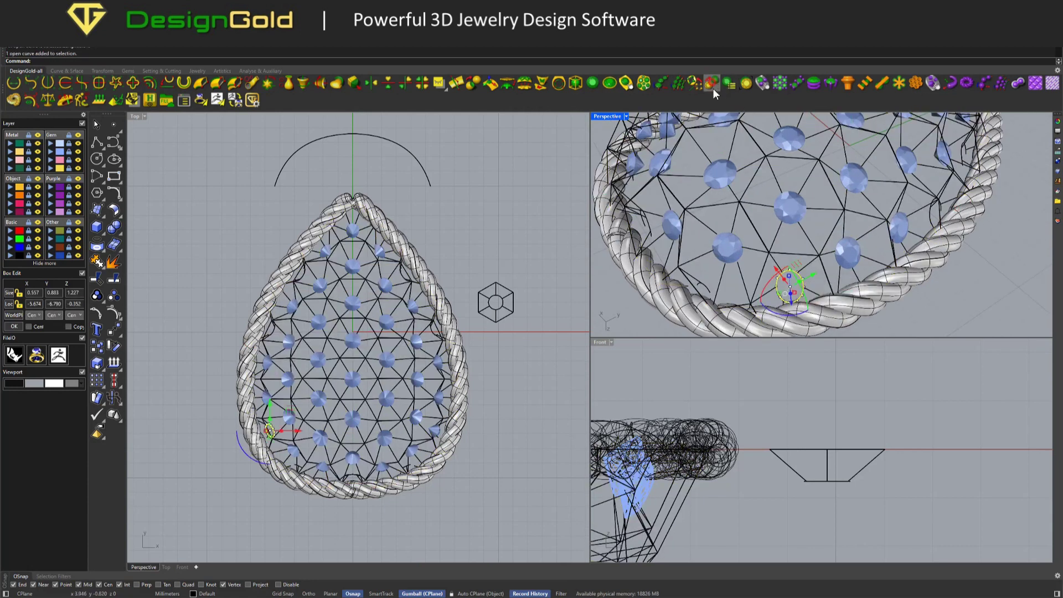
{"action": "scroll", "coordinate": [790, 284], "scroll_direction": "down", "scroll_amount": 3}
{"action": "scroll", "coordinate": [818, 280], "scroll_direction": "up", "scroll_amount": 3}
{"action": "left_click", "coordinate": [818, 279]}
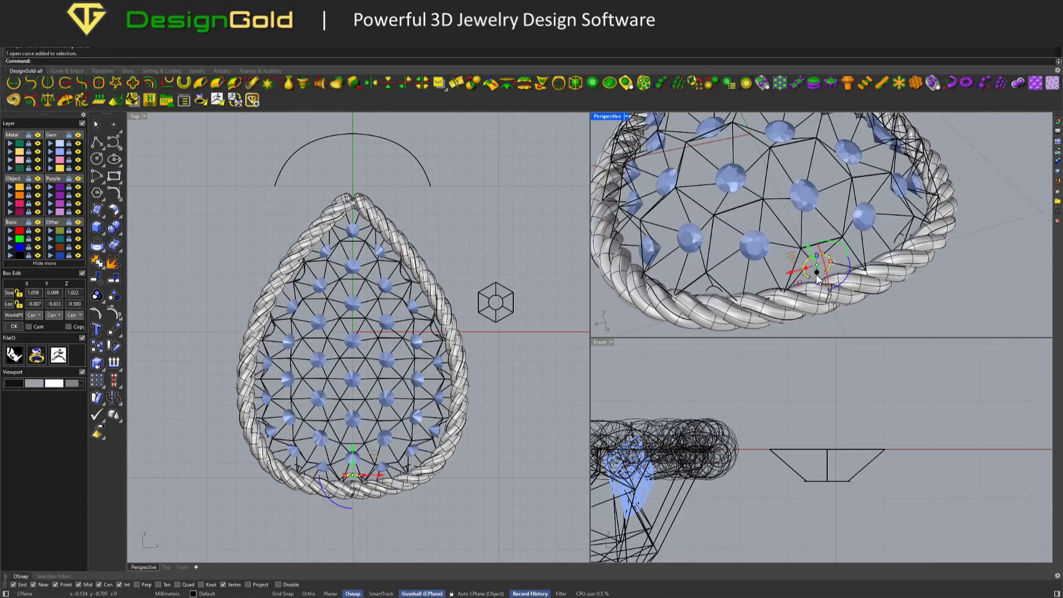
{"action": "scroll", "coordinate": [818, 280], "scroll_direction": "down", "scroll_amount": 4}
{"action": "left_click", "coordinate": [727, 83]}
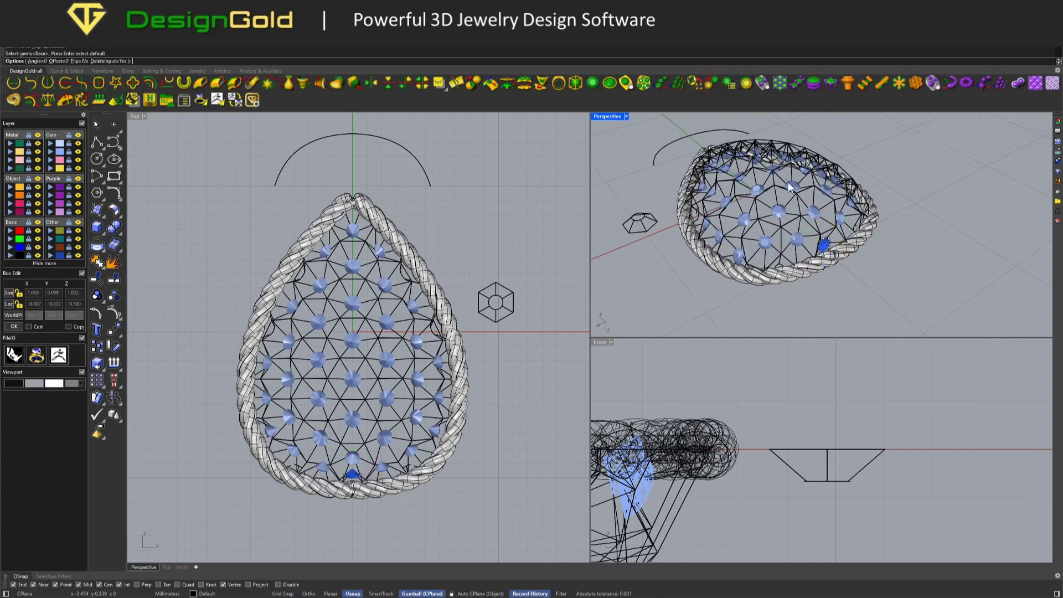
{"action": "key", "text": "Escape"}
Place gems in the two empty circles beside the rope on the teardrop's opposite flank.
{"action": "scroll", "coordinate": [797, 277], "scroll_direction": "up", "scroll_amount": 5}
{"action": "left_click", "coordinate": [803, 298]}
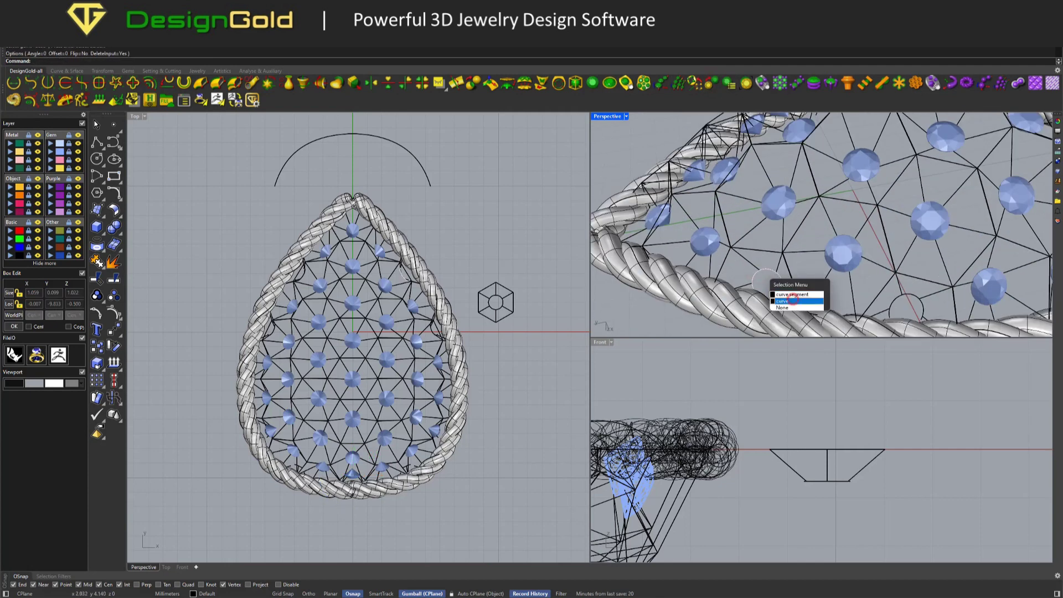
{"action": "left_click", "coordinate": [782, 301]}
{"action": "left_click", "coordinate": [910, 311], "text": "shift"}
{"action": "left_click", "coordinate": [925, 327]}
{"action": "key", "text": "Return"}
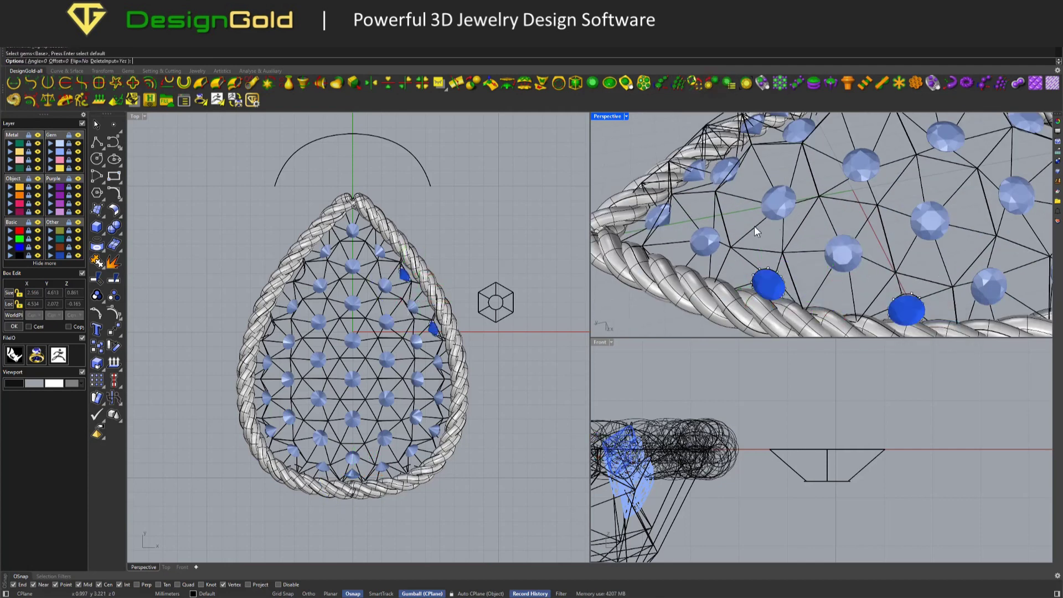
{"action": "scroll", "coordinate": [756, 231], "scroll_direction": "down", "scroll_amount": 5}
{"action": "scroll", "coordinate": [769, 233], "scroll_direction": "up", "scroll_amount": 3}
{"action": "key", "text": "Return"}
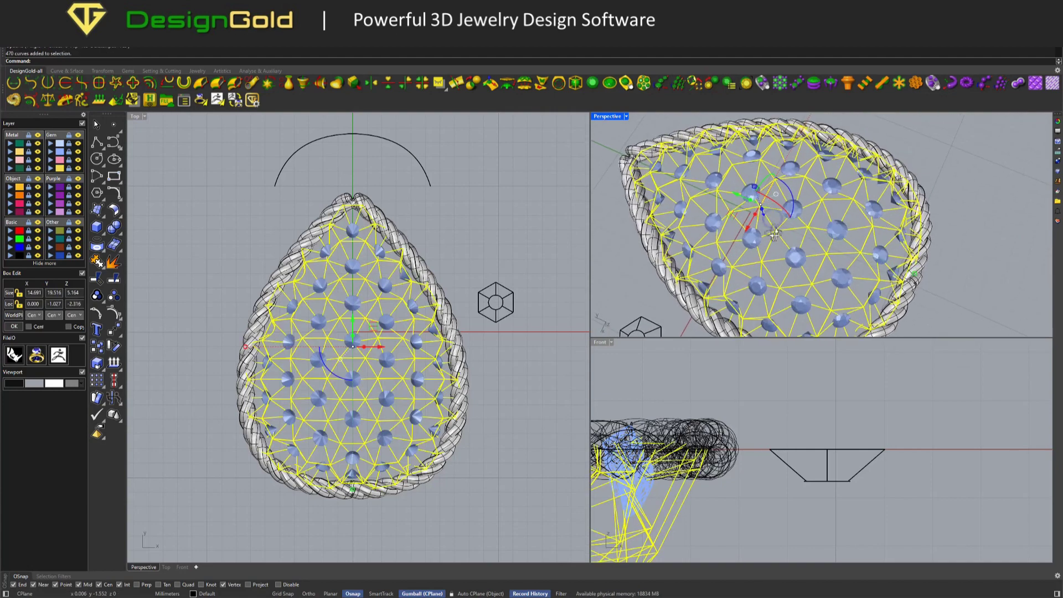
Turn all the selected net curves into round pipes and maximize the Perspective view.
{"action": "right_click_drag", "start_coordinate": [773, 234], "coordinate": [714, 244]}
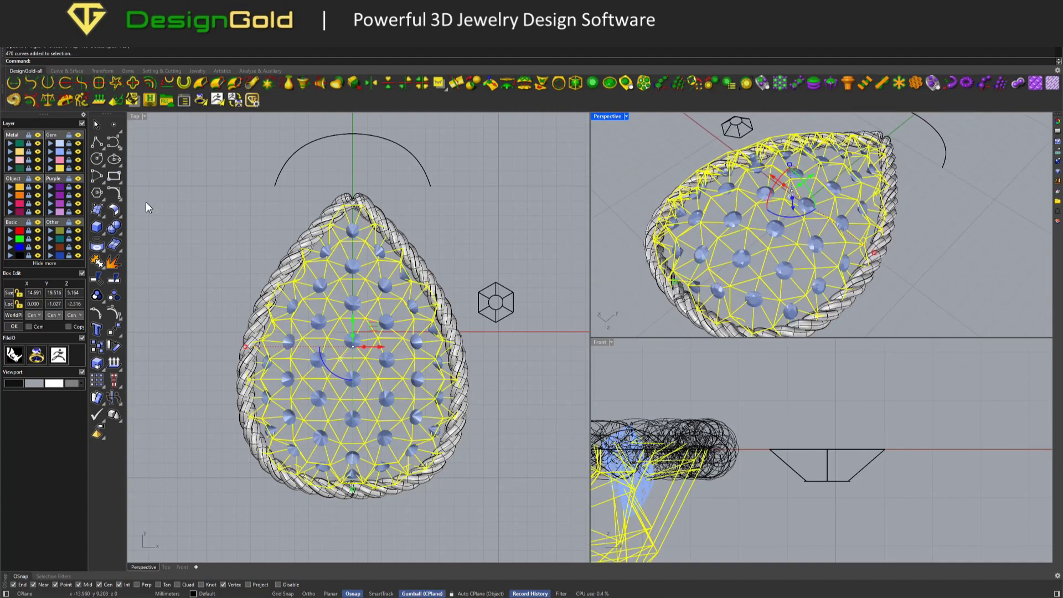
{"action": "left_click", "coordinate": [113, 242]}
{"action": "left_click", "coordinate": [148, 284]}
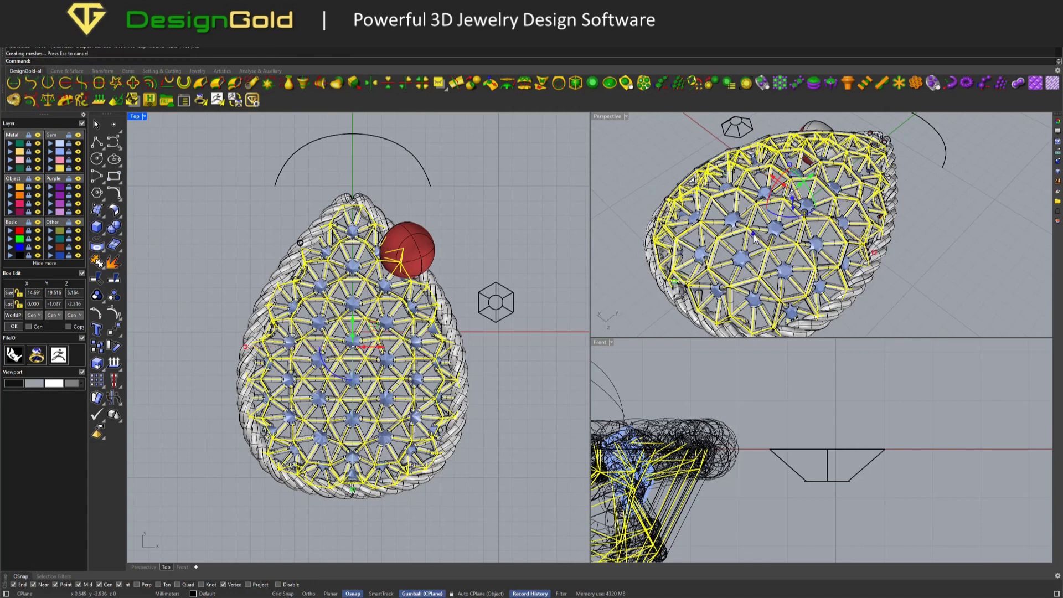
{"action": "scroll", "coordinate": [755, 235], "scroll_direction": "up", "scroll_amount": 5}
{"action": "right_click_drag", "start_coordinate": [756, 237], "coordinate": [593, 242]}
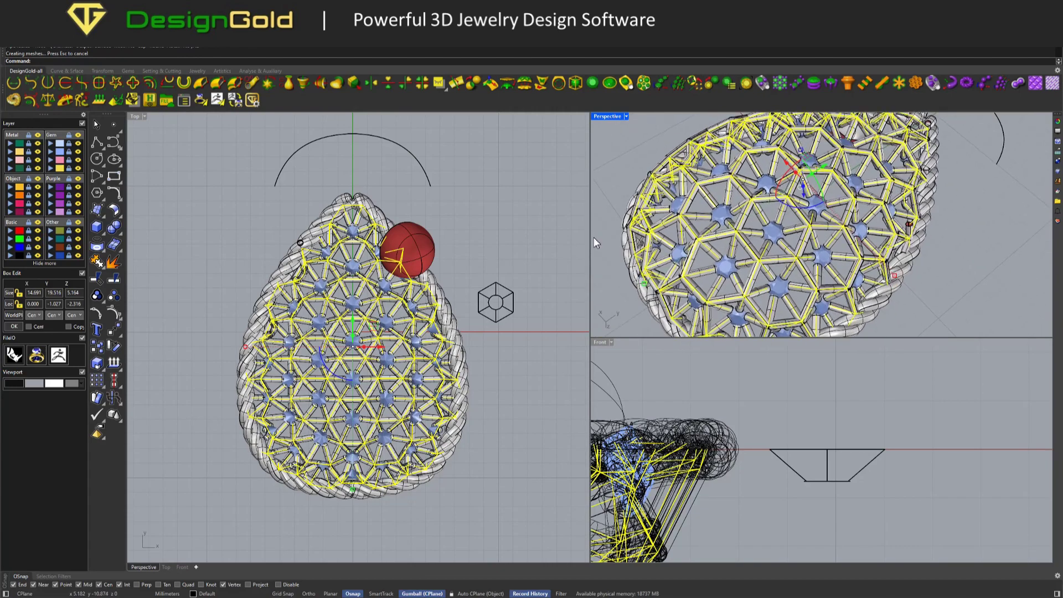
{"action": "double_click", "coordinate": [607, 116]}
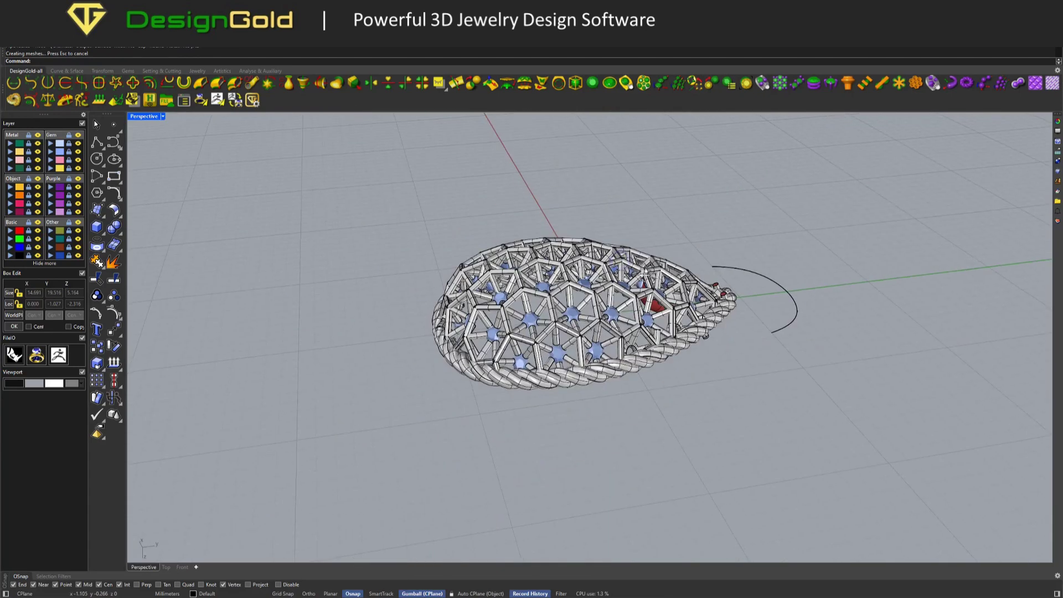
Delete the stray open pipe stub that sticks up beside the rope.
{"action": "scroll", "coordinate": [712, 359], "scroll_direction": "up", "scroll_amount": 3}
{"action": "scroll", "coordinate": [712, 360], "scroll_direction": "up", "scroll_amount": 5}
{"action": "left_click", "coordinate": [713, 366]}
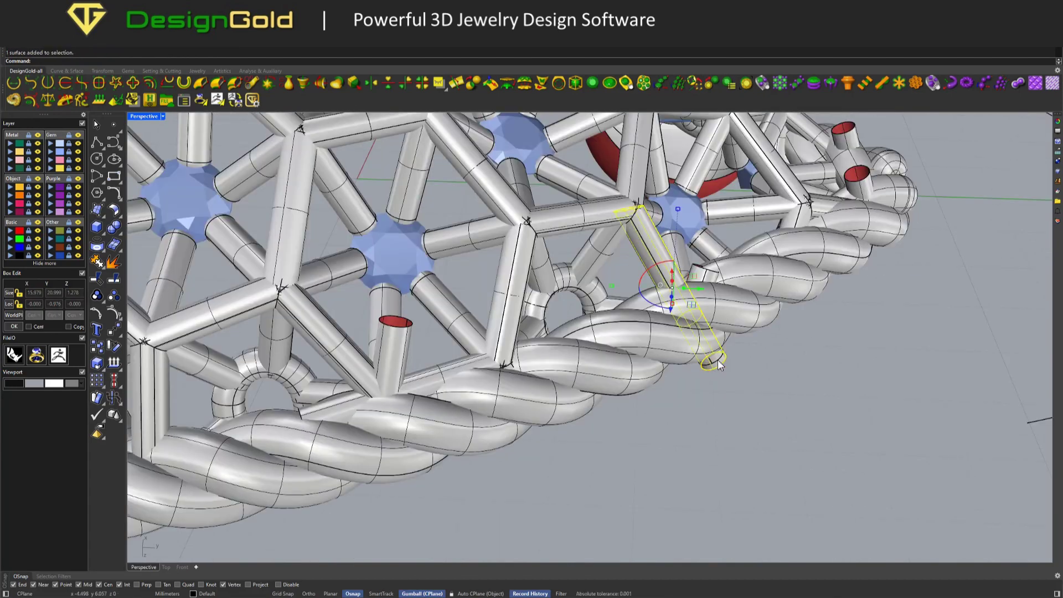
{"action": "right_click_drag", "start_coordinate": [713, 366], "coordinate": [751, 372]}
{"action": "scroll", "coordinate": [696, 299], "scroll_direction": "up", "scroll_amount": 5}
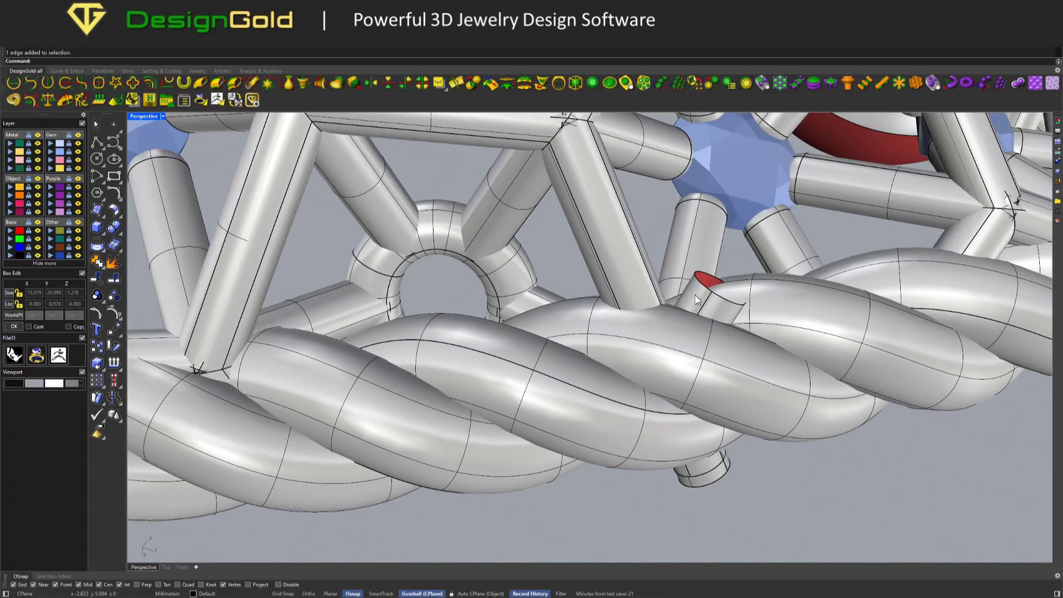
{"action": "key", "text": "Delete"}
{"action": "scroll", "coordinate": [688, 459], "scroll_direction": "down", "scroll_amount": 2}
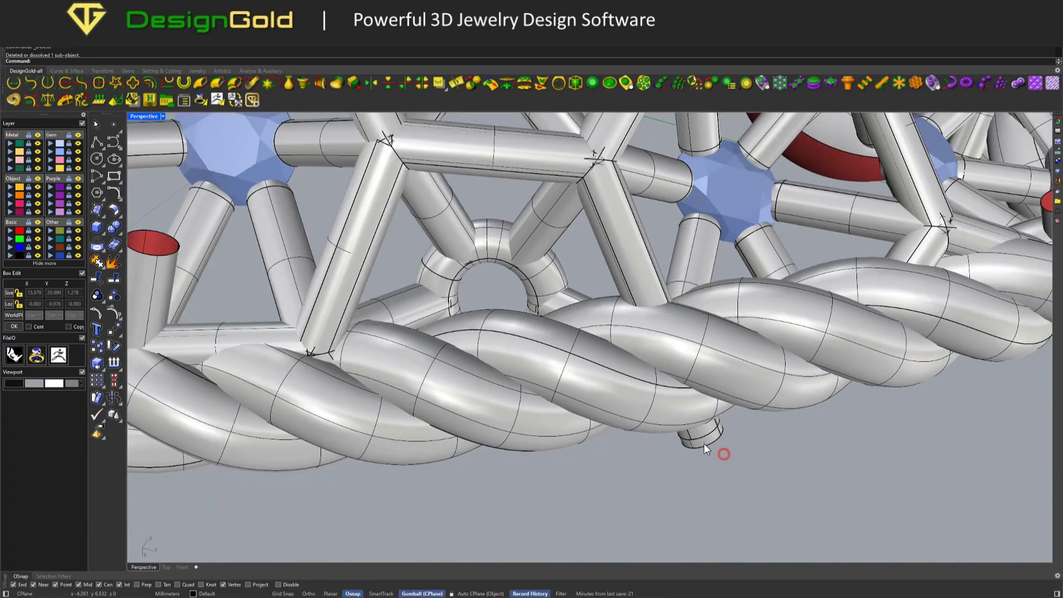
Try to extract the surface of the pipe protruding below the rope from its hexagonal frame.
{"action": "left_click", "coordinate": [704, 444]}
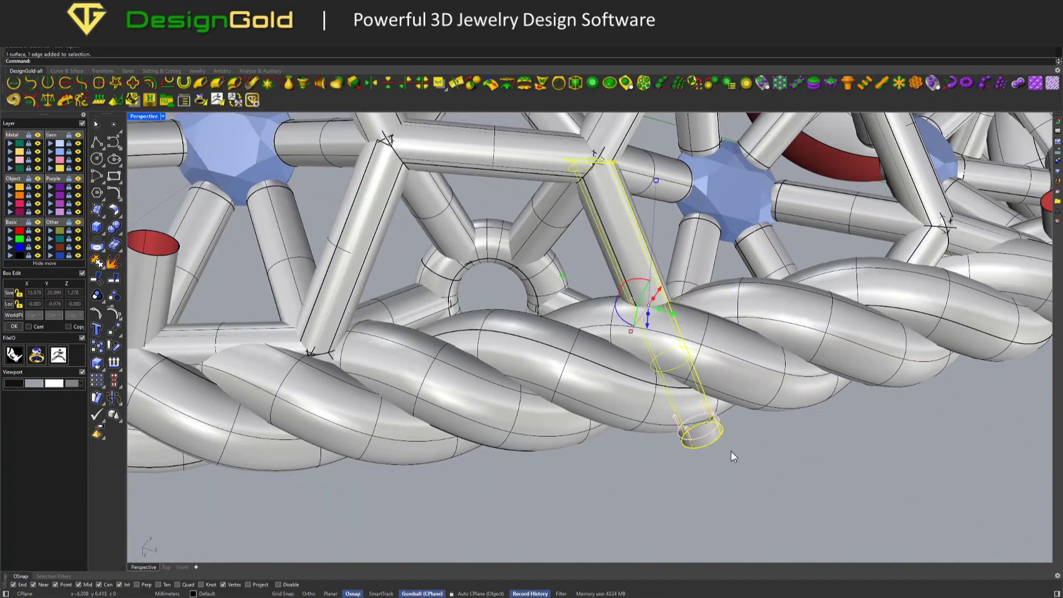
{"action": "scroll", "coordinate": [730, 450], "scroll_direction": "down", "scroll_amount": 3}
{"action": "left_click", "coordinate": [669, 315]}
{"action": "left_click", "coordinate": [685, 322]}
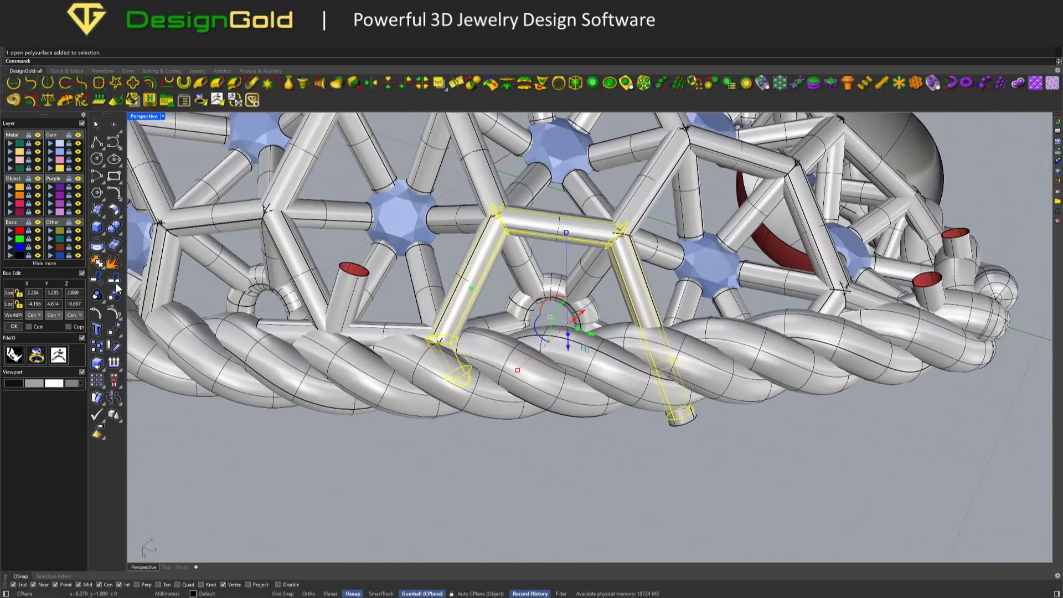
{"action": "left_click", "coordinate": [114, 280]}
{"action": "scroll", "coordinate": [587, 332], "scroll_direction": "down", "scroll_amount": 3}
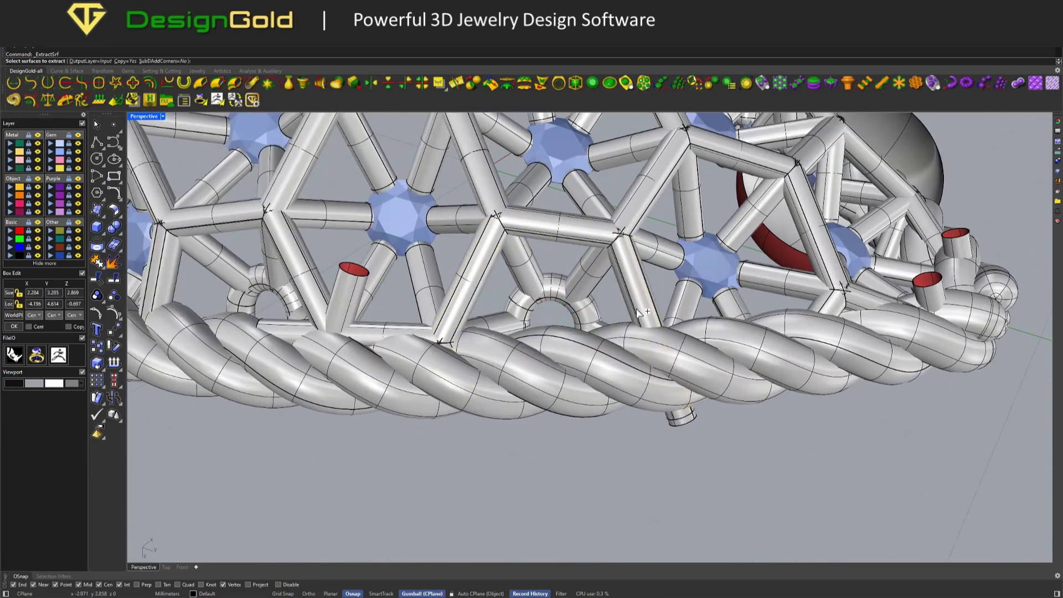
{"action": "left_click", "coordinate": [640, 304]}
{"action": "left_click", "coordinate": [684, 330]}
{"action": "right_click_drag", "start_coordinate": [684, 331], "coordinate": [642, 303]}
{"action": "scroll", "coordinate": [631, 321], "scroll_direction": "down", "scroll_amount": 3}
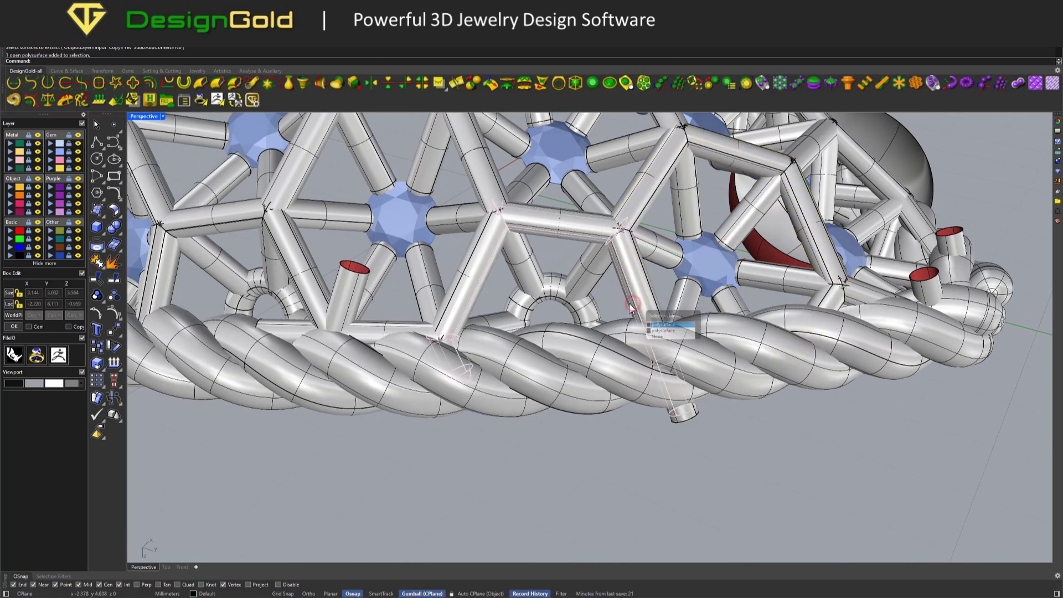
Explode the two pipe frames that meet at the protruding pipe and deselect that pipe's surface.
{"action": "left_click", "coordinate": [653, 307]}
{"action": "left_click", "coordinate": [667, 324]}
{"action": "scroll", "coordinate": [653, 316], "scroll_direction": "up", "scroll_amount": 4}
{"action": "scroll", "coordinate": [489, 299], "scroll_direction": "down", "scroll_amount": 1}
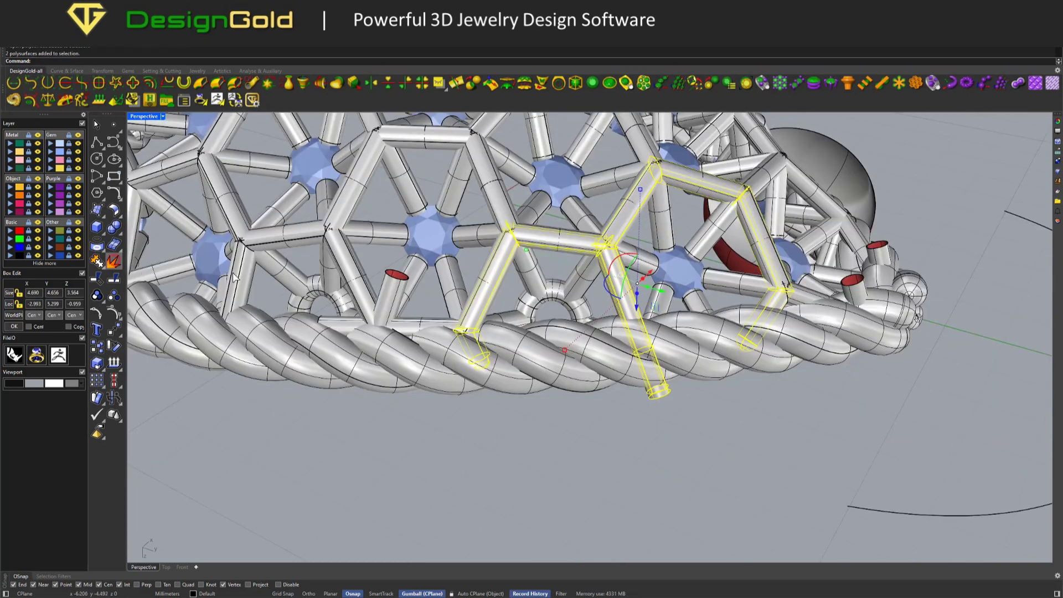
{"action": "scroll", "coordinate": [639, 297], "scroll_direction": "up", "scroll_amount": 2}
{"action": "left_click", "coordinate": [639, 326], "text": "ctrl"}
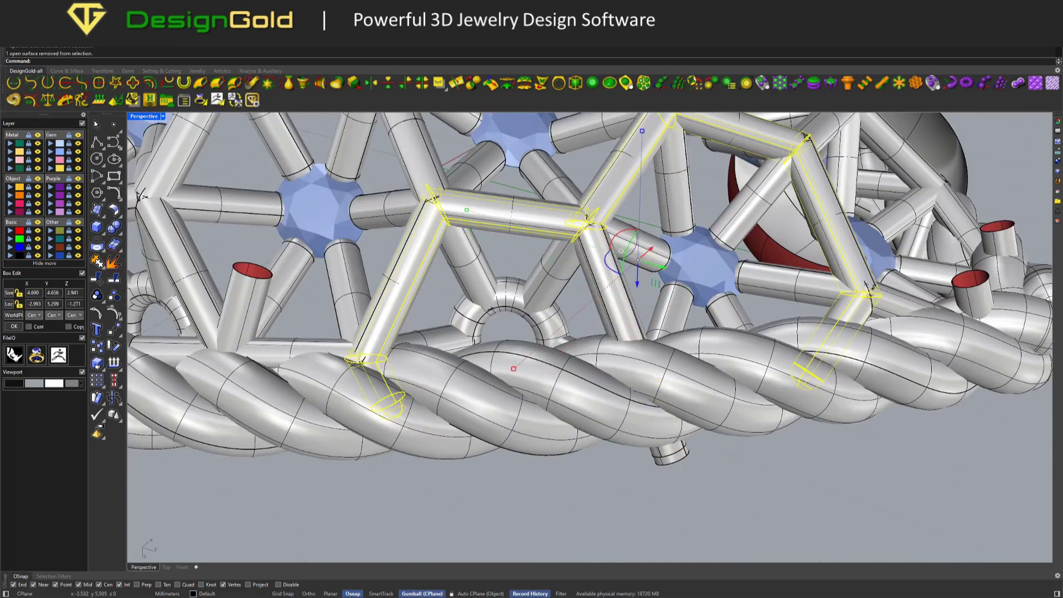
{"action": "key", "text": "Return"}
Split the protruding pipe crosswise just inside the rope and delete its lower piece.
{"action": "left_click", "coordinate": [601, 312]}
{"action": "left_click", "coordinate": [653, 310]}
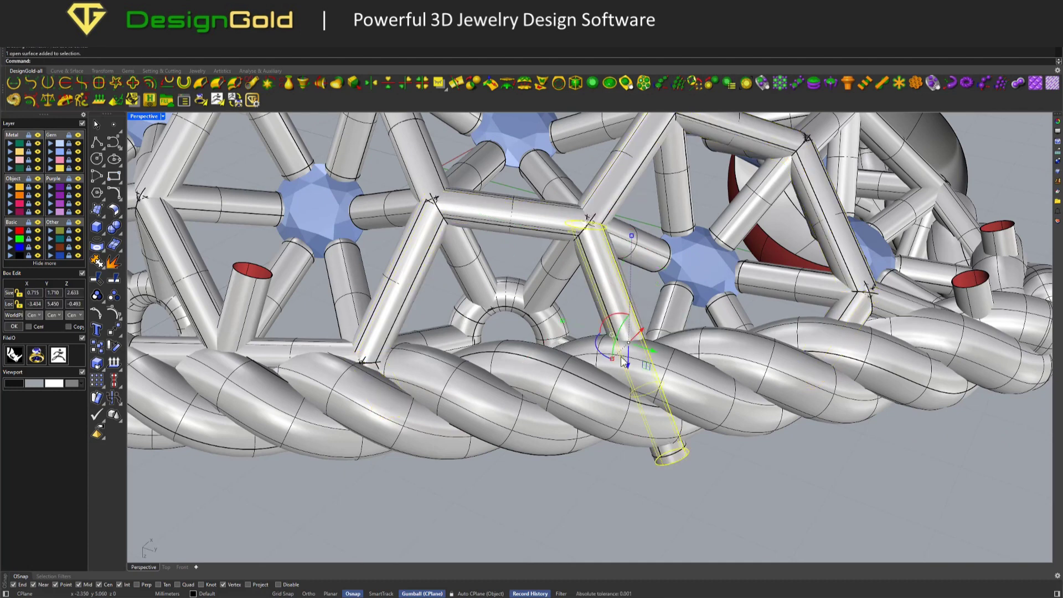
{"action": "left_click", "coordinate": [642, 343]}
{"action": "key", "text": "Return"}
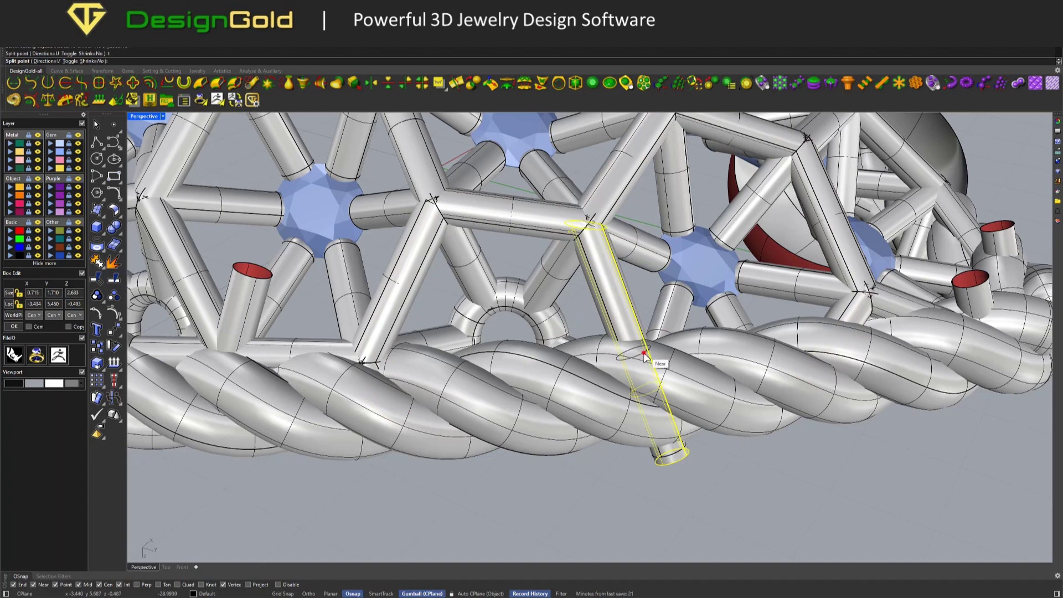
{"action": "left_click", "coordinate": [664, 412]}
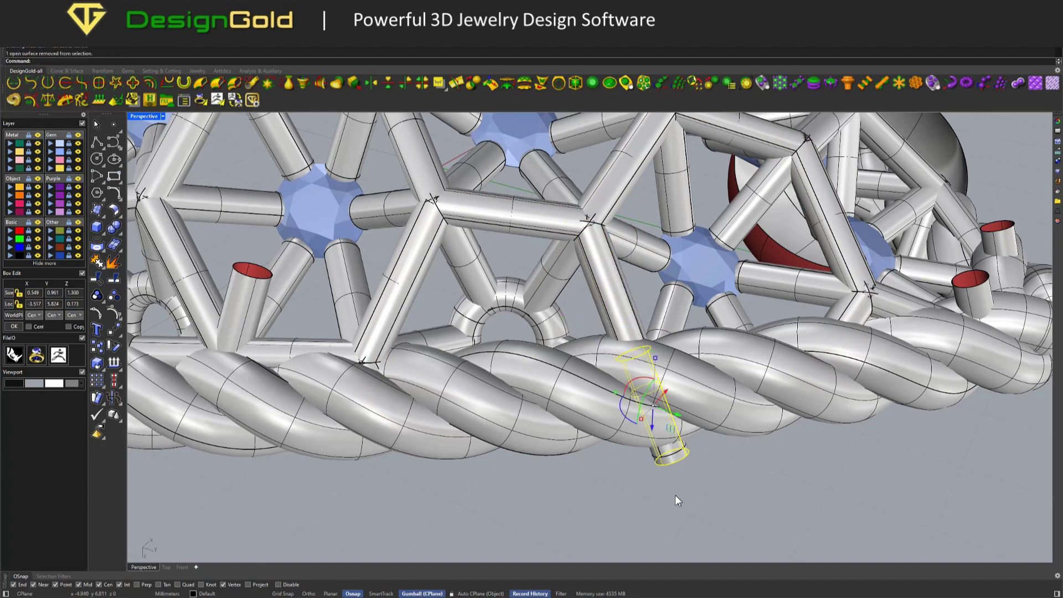
{"action": "key", "text": "Delete"}
Select the two stray open pipe stubs near the teardrop's tip and delete them.
{"action": "scroll", "coordinate": [666, 412], "scroll_direction": "down", "scroll_amount": 5}
{"action": "scroll", "coordinate": [666, 412], "scroll_direction": "up", "scroll_amount": 3}
{"action": "left_click", "coordinate": [781, 363]}
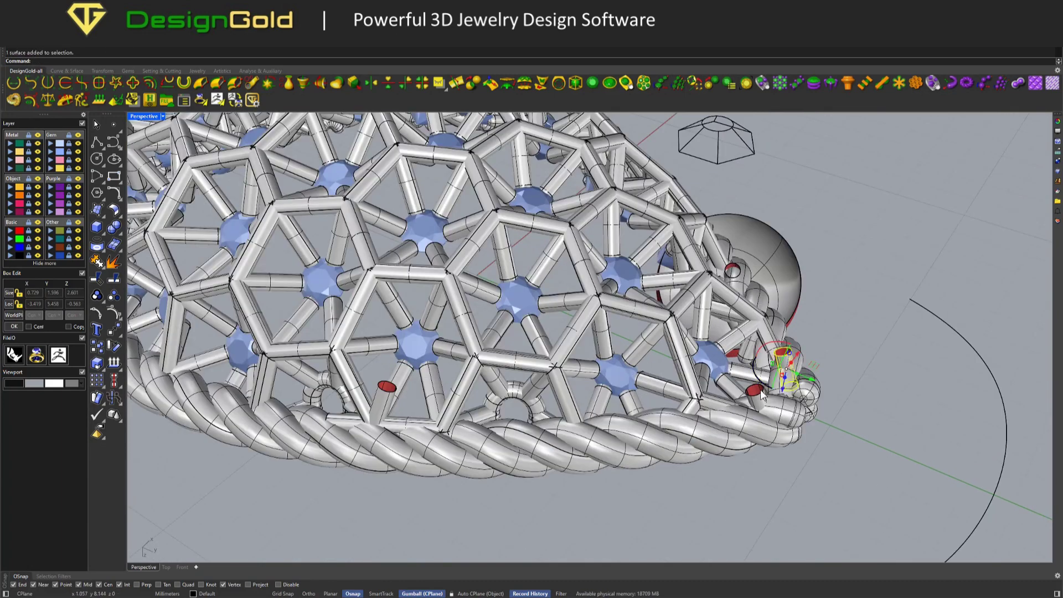
{"action": "left_click", "coordinate": [758, 403], "text": "shift"}
{"action": "right_click_drag", "start_coordinate": [758, 406], "coordinate": [621, 326]}
{"action": "scroll", "coordinate": [608, 371], "scroll_direction": "down", "scroll_amount": 5}
{"action": "left_click", "coordinate": [574, 446]}
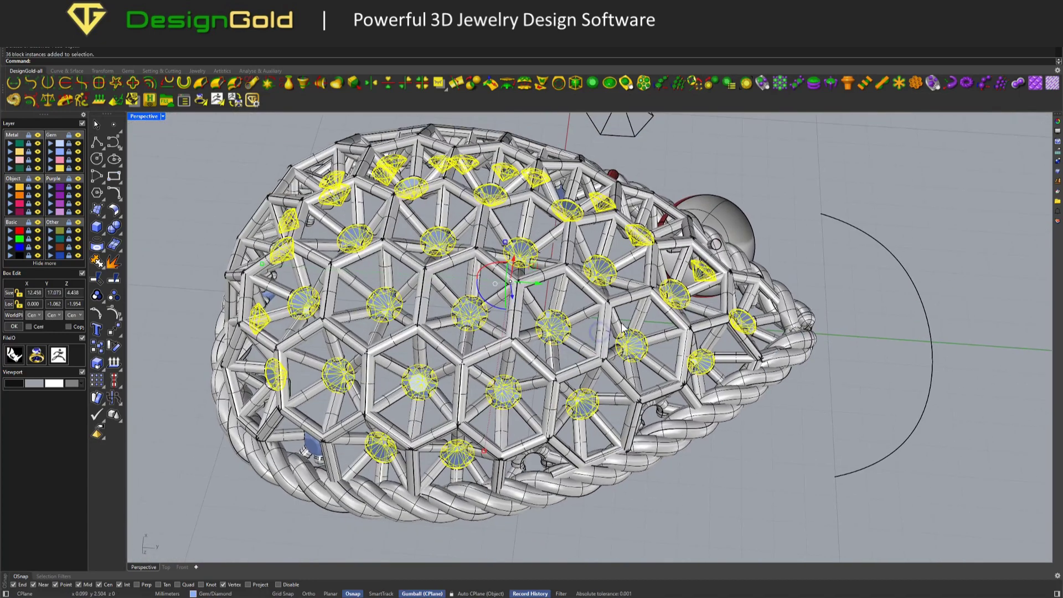
{"action": "left_click", "coordinate": [813, 83]}
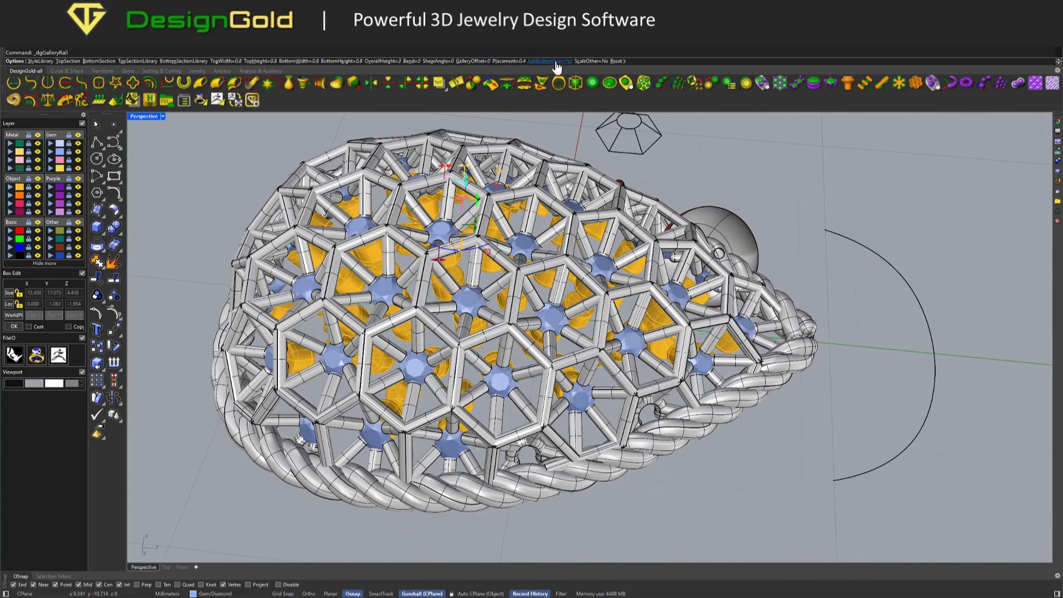
{"action": "left_click", "coordinate": [557, 67]}
{"action": "right_click_drag", "start_coordinate": [531, 266], "coordinate": [581, 350]}
{"action": "scroll", "coordinate": [513, 256], "scroll_direction": "up", "scroll_amount": 5}
{"action": "scroll", "coordinate": [513, 256], "scroll_direction": "down", "scroll_amount": 5}
{"action": "scroll", "coordinate": [513, 255], "scroll_direction": "up", "scroll_amount": 4}
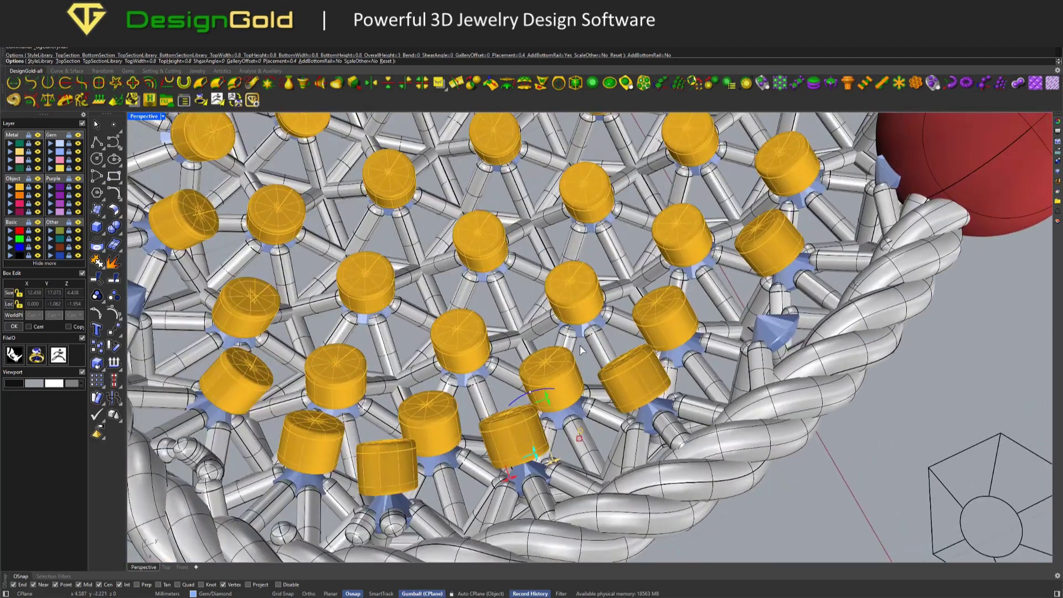
{"action": "scroll", "coordinate": [581, 350], "scroll_direction": "down", "scroll_amount": 5}
Select all the gems set in the net and start a gallery rail under them without a bottom rail.
{"action": "left_click", "coordinate": [678, 344]}
{"action": "scroll", "coordinate": [679, 217], "scroll_direction": "down", "scroll_amount": 2}
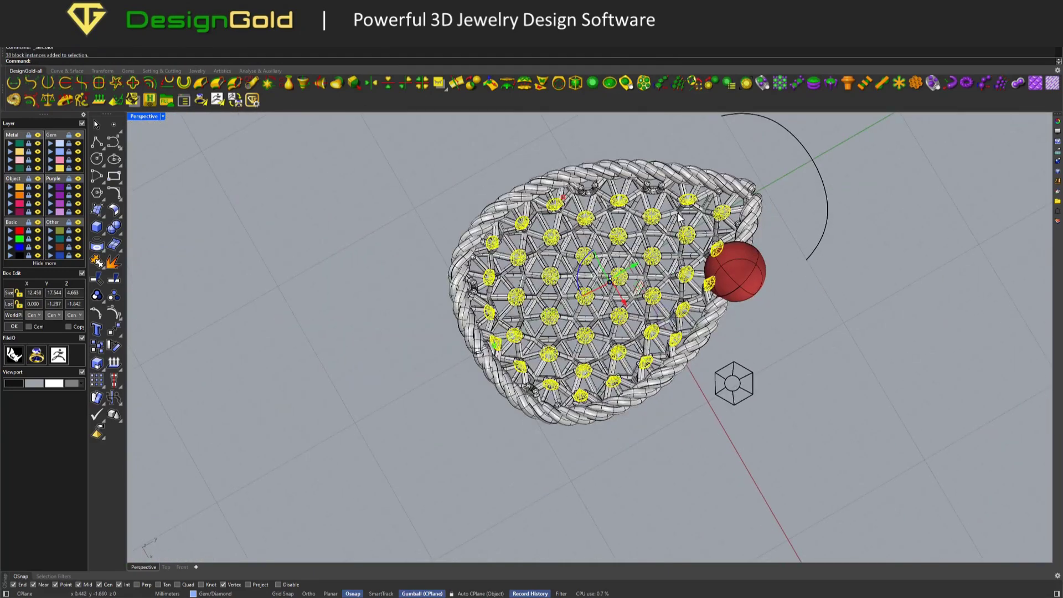
{"action": "scroll", "coordinate": [679, 218], "scroll_direction": "up", "scroll_amount": 2}
{"action": "left_click", "coordinate": [813, 83]}
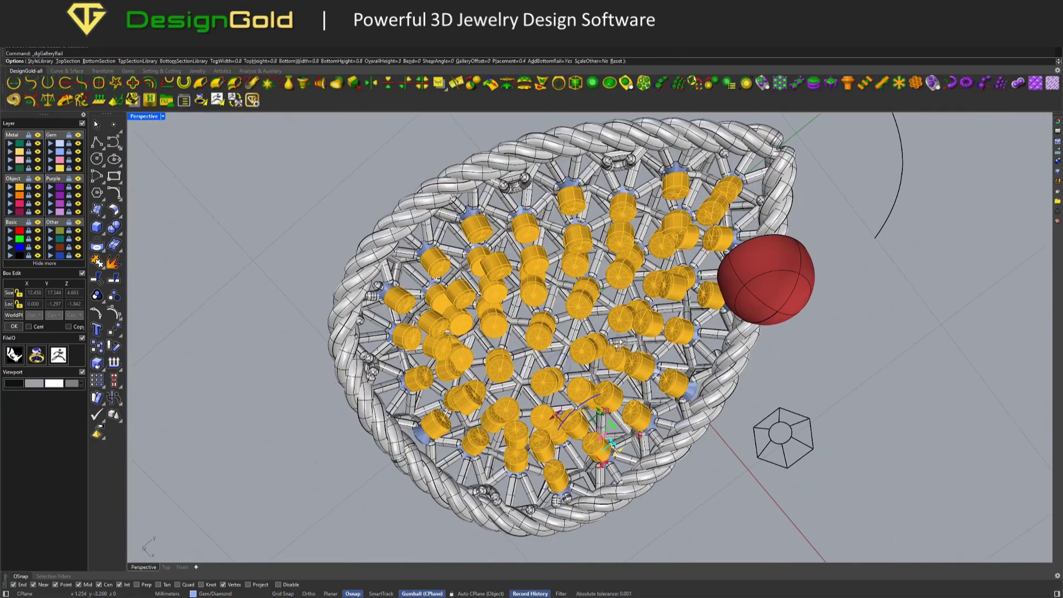
{"action": "left_click", "coordinate": [548, 61]}
{"action": "scroll", "coordinate": [630, 392], "scroll_direction": "up", "scroll_amount": 3}
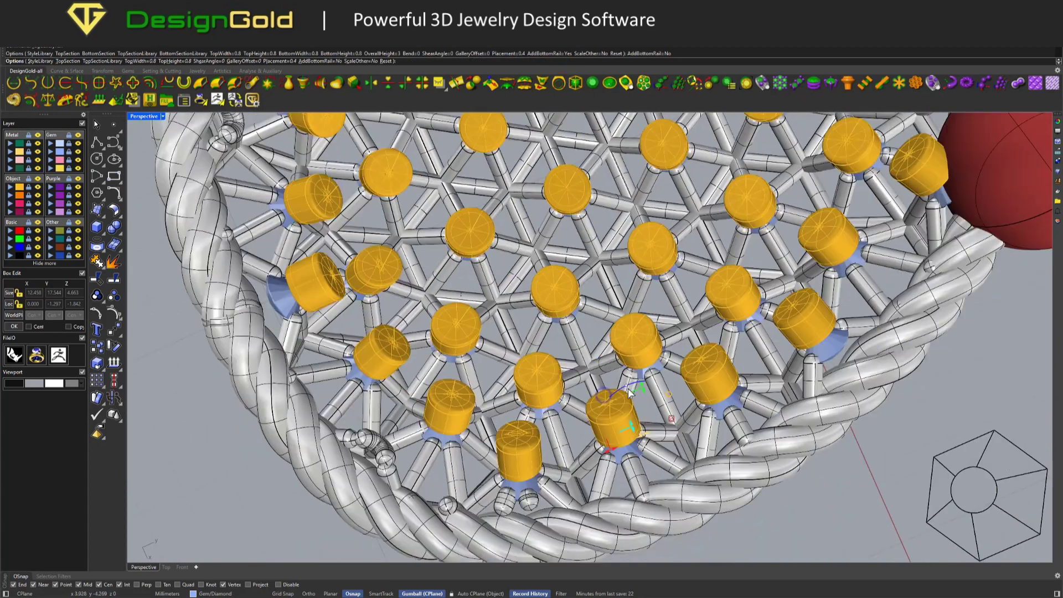
{"action": "scroll", "coordinate": [630, 392], "scroll_direction": "up", "scroll_amount": 2}
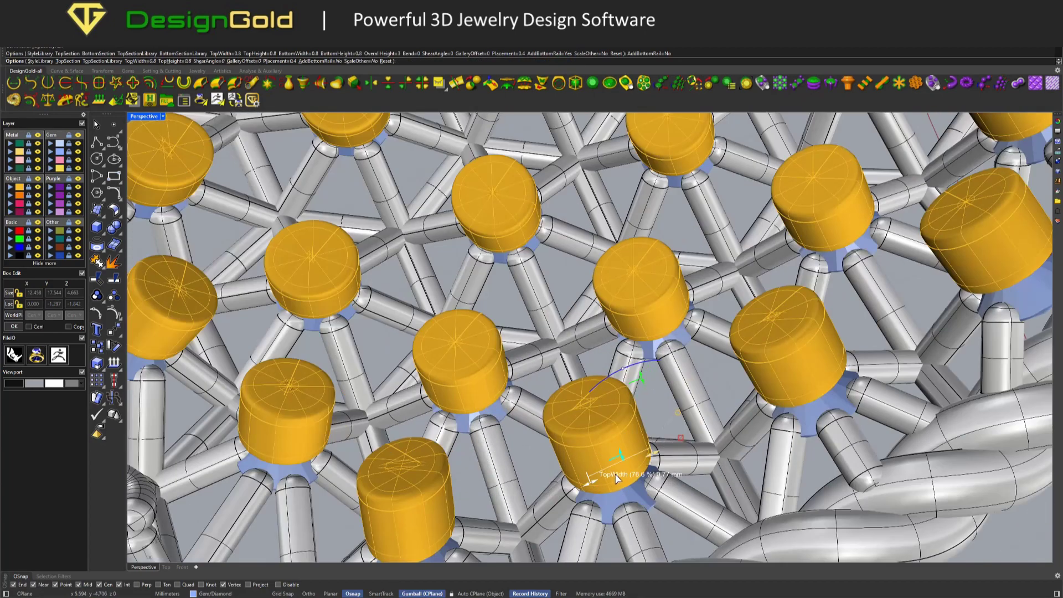
Create the gem rails with a top width of 0.317, a top height of 0.707 and a placement of -0.241.
{"action": "left_click_drag", "start_coordinate": [616, 477], "coordinate": [631, 468]}
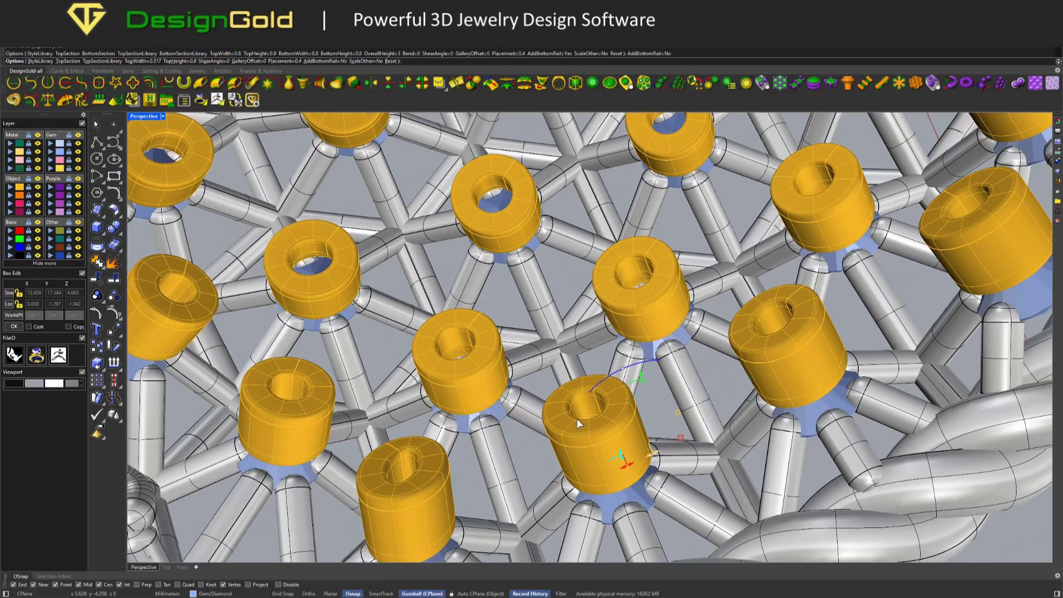
{"action": "scroll", "coordinate": [625, 443], "scroll_direction": "down", "scroll_amount": 5}
{"action": "scroll", "coordinate": [618, 422], "scroll_direction": "up", "scroll_amount": 5}
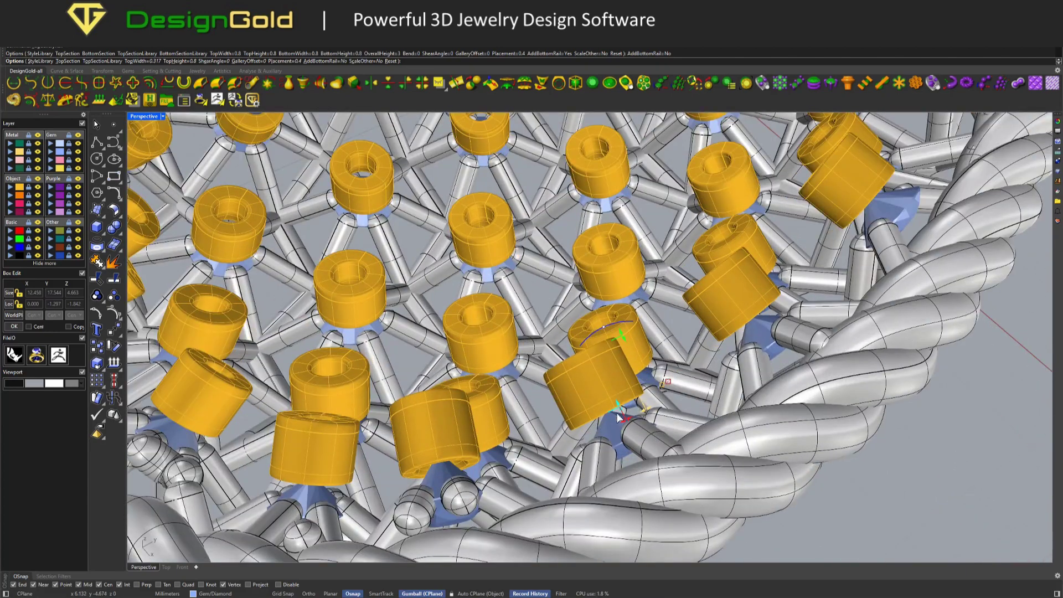
{"action": "left_click_drag", "start_coordinate": [624, 419], "coordinate": [637, 448]}
{"action": "left_click_drag", "start_coordinate": [647, 384], "coordinate": [648, 389]}
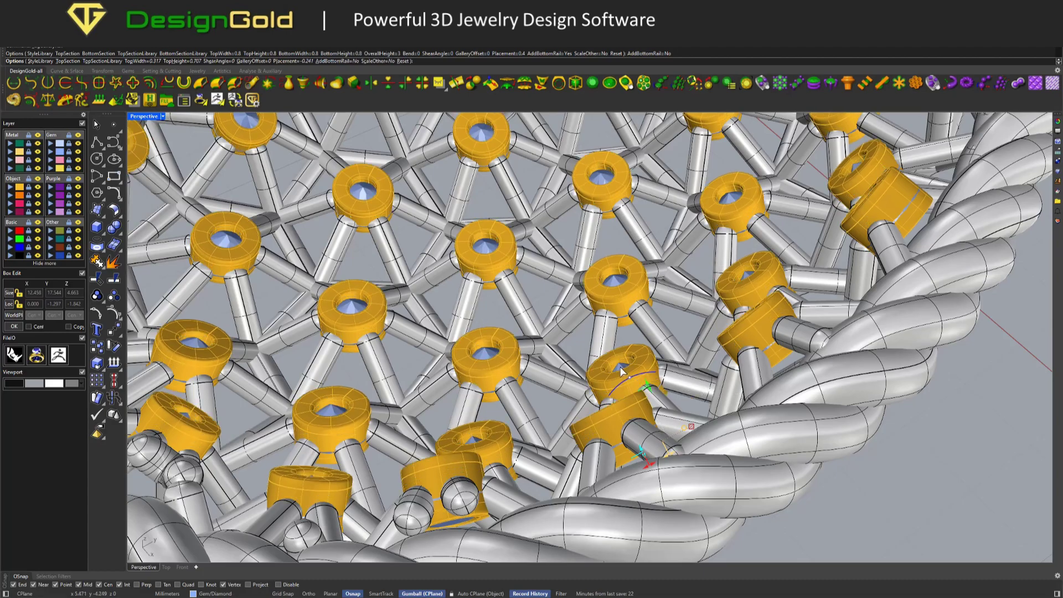
{"action": "scroll", "coordinate": [647, 365], "scroll_direction": "down", "scroll_amount": 5}
{"action": "mouse_move", "coordinate": [646, 357]}
{"action": "right_mouse_down"}
{"action": "mouse_move", "coordinate": [509, 443]}
{"action": "mouse_move", "coordinate": [500, 328]}
{"action": "mouse_move", "coordinate": [558, 311]}
{"action": "mouse_move", "coordinate": [586, 279]}
{"action": "mouse_move", "coordinate": [611, 277]}
{"action": "mouse_move", "coordinate": [554, 368]}
{"action": "mouse_move", "coordinate": [573, 319]}
{"action": "right_mouse_up"}
{"action": "scroll", "coordinate": [509, 443], "scroll_direction": "up", "scroll_amount": 3}
{"action": "scroll", "coordinate": [508, 442], "scroll_direction": "down", "scroll_amount": 2}
{"action": "scroll", "coordinate": [500, 328], "scroll_direction": "up", "scroll_amount": 2}
{"action": "right_click", "coordinate": [500, 328]}
Hide the gems in the net, leaving their rails shown.
{"action": "middle_click", "coordinate": [575, 292]}
{"action": "left_click", "coordinate": [559, 277]}
{"action": "scroll", "coordinate": [612, 276], "scroll_direction": "up", "scroll_amount": 3}
{"action": "left_click", "coordinate": [574, 320]}
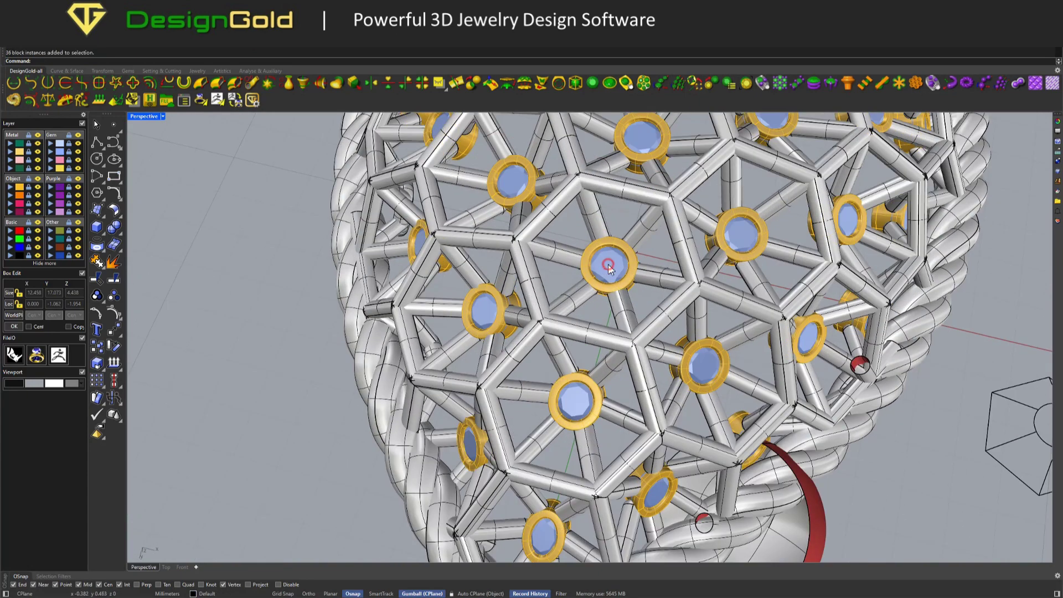
{"action": "scroll", "coordinate": [573, 320], "scroll_direction": "down", "scroll_amount": 2}
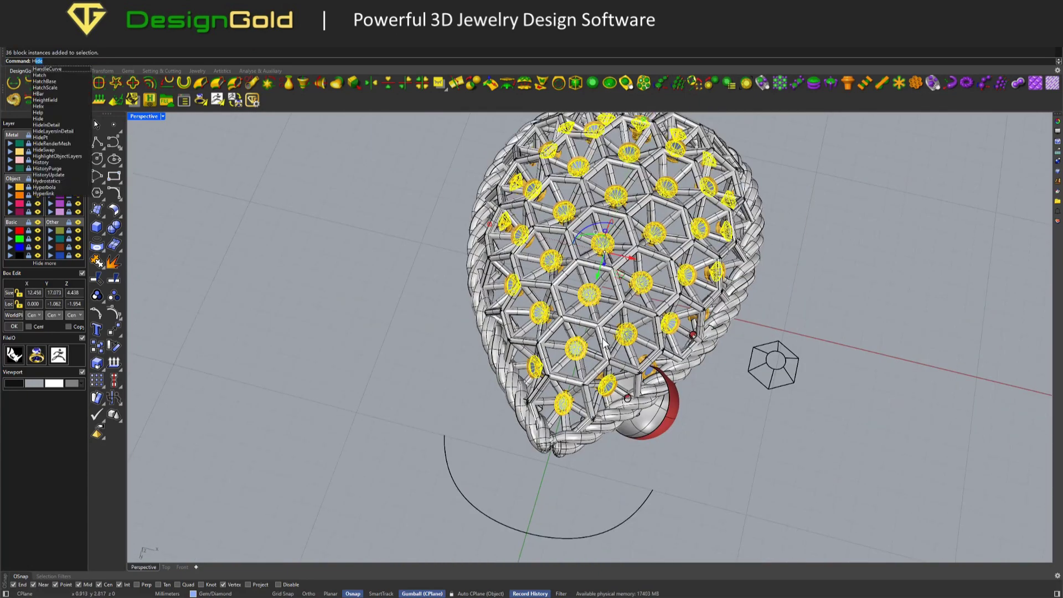
{"action": "scroll", "coordinate": [567, 338], "scroll_direction": "up", "scroll_amount": 3}
{"action": "scroll", "coordinate": [567, 338], "scroll_direction": "down", "scroll_amount": 3}
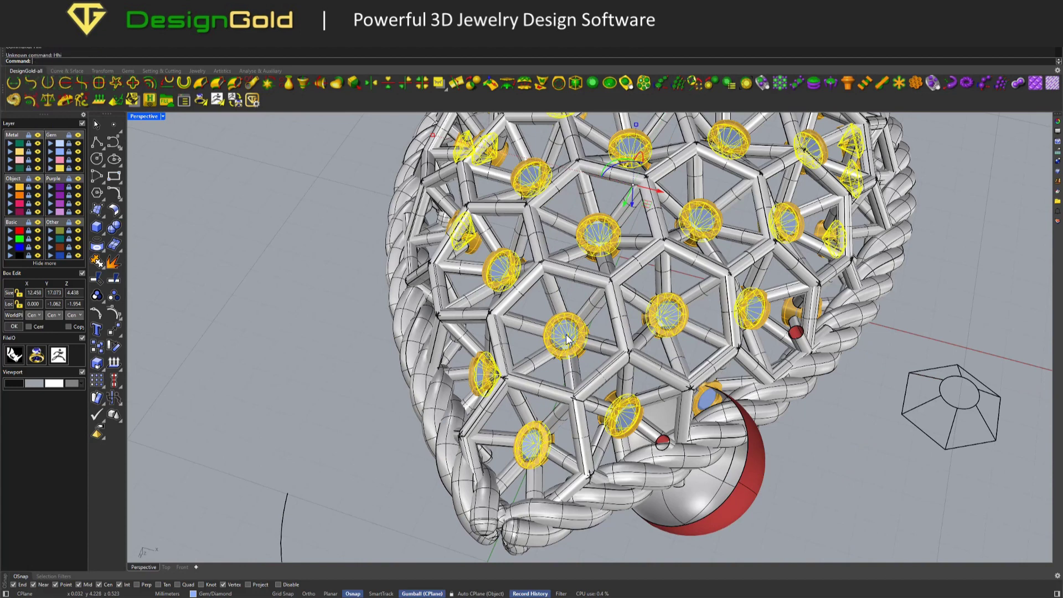
{"action": "scroll", "coordinate": [566, 338], "scroll_direction": "down", "scroll_amount": 2}
{"action": "key", "text": "Escape"}
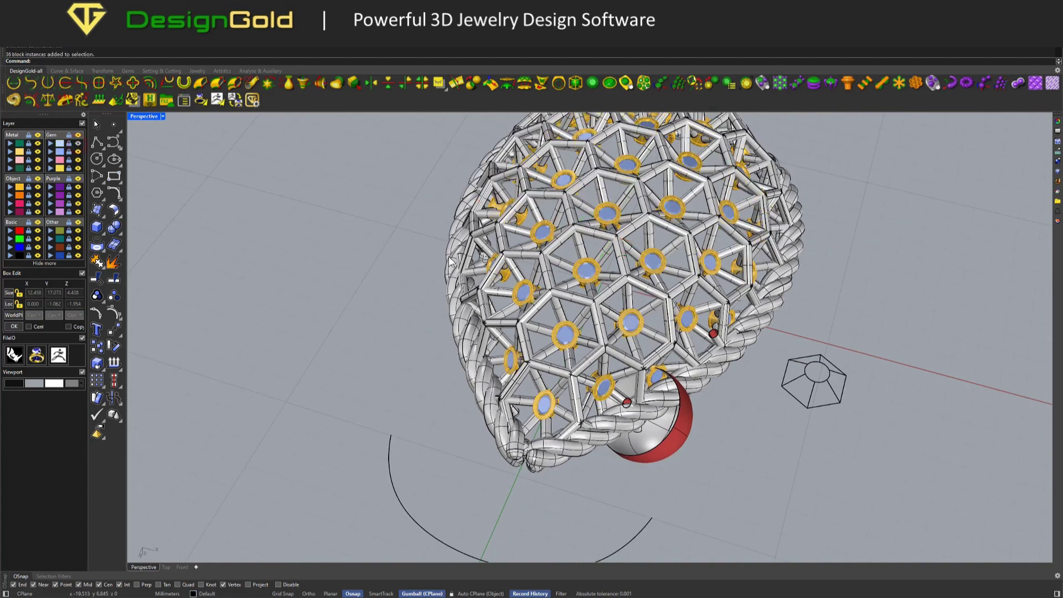
Model a torus ring about 3.4 mm across and 0.8 mm thick, centred on the axis at the teardrop's tip.
{"action": "key", "text": "ctrl+F1"}
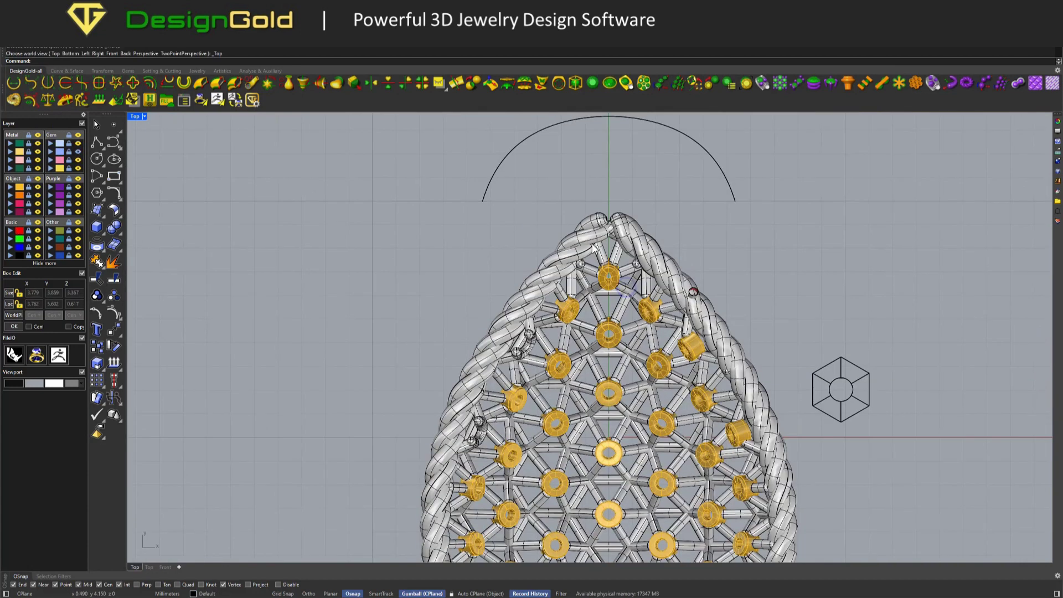
{"action": "left_click", "coordinate": [100, 230]}
{"action": "left_click", "coordinate": [124, 278]}
{"action": "scroll", "coordinate": [611, 200], "scroll_direction": "up", "scroll_amount": 1}
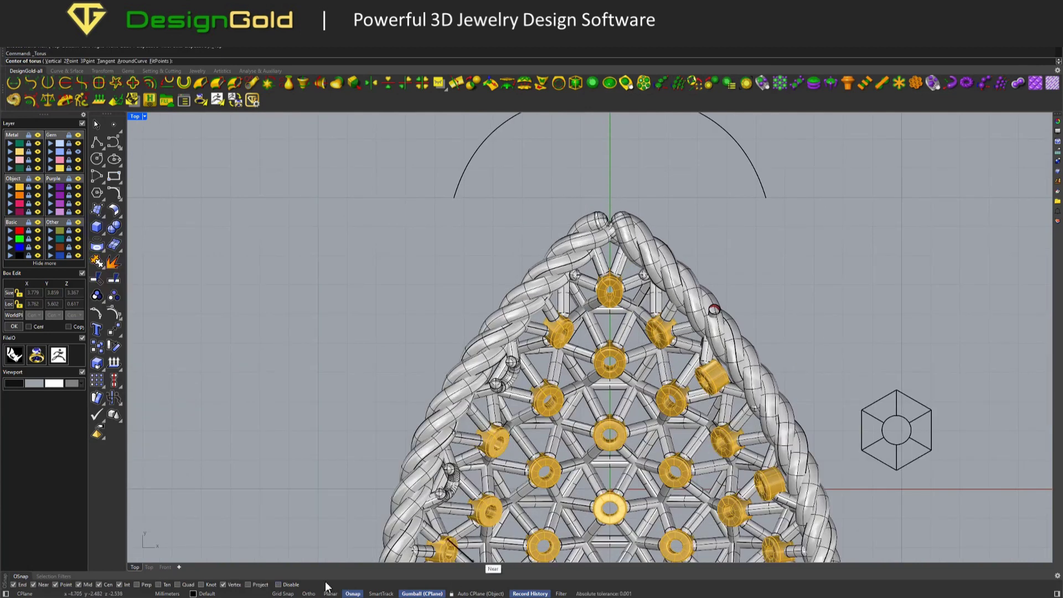
{"action": "left_click", "coordinate": [611, 194]}
{"action": "left_click", "coordinate": [643, 187]}
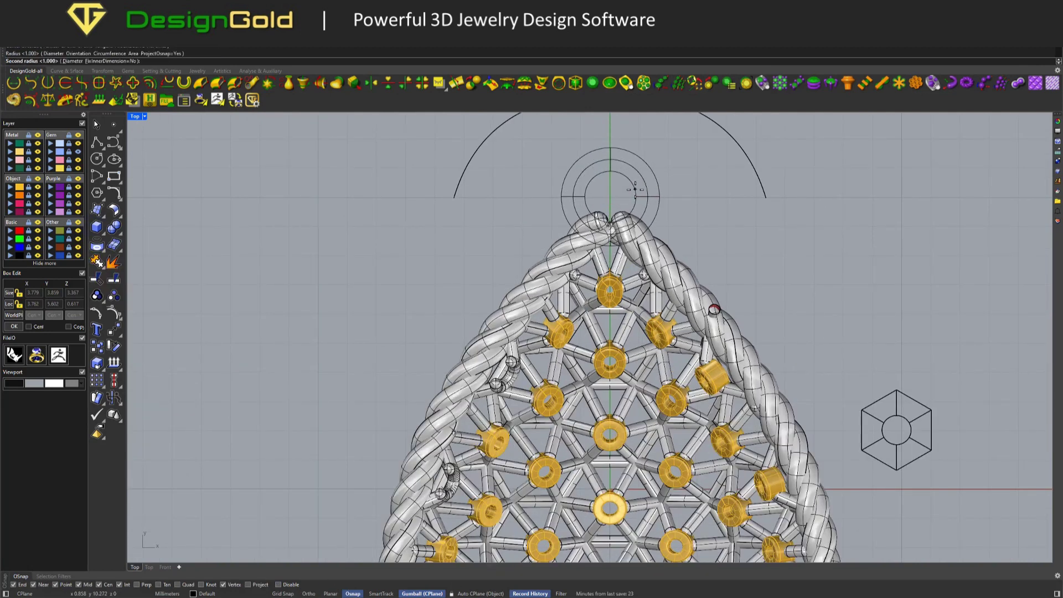
{"action": "left_click", "coordinate": [642, 189]}
Mirror the net and its gem rails across the rope's plane to form the other half of the drop.
{"action": "key", "text": "ctrl+F3"}
{"action": "key", "text": "ctrl+F2"}
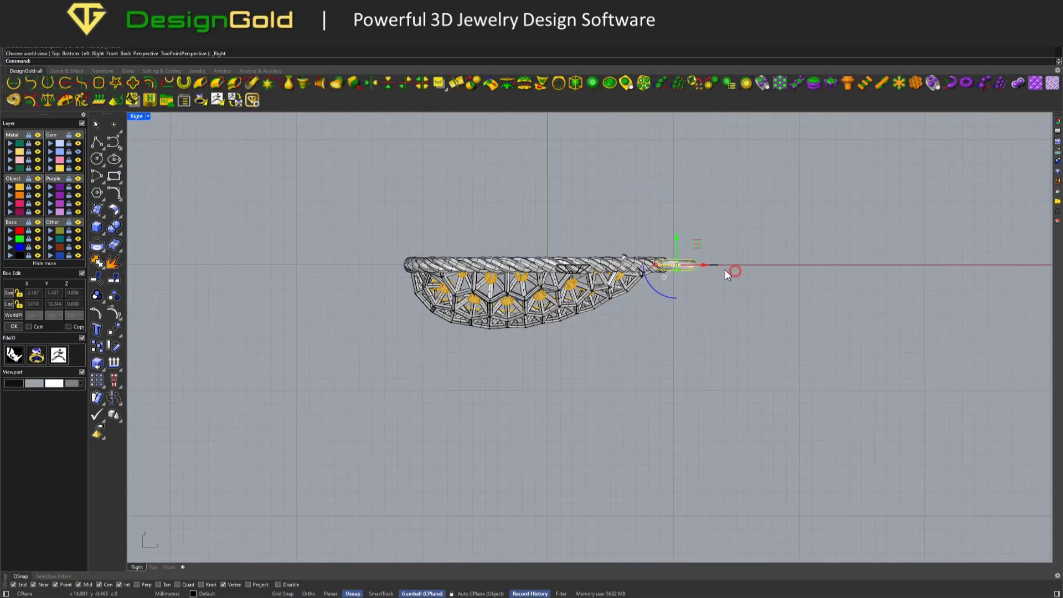
{"action": "key", "text": "ctrl+a"}
{"action": "scroll", "coordinate": [658, 244], "scroll_direction": "up", "scroll_amount": 5}
{"action": "right_click_drag", "start_coordinate": [602, 283], "coordinate": [590, 342]}
{"action": "scroll", "coordinate": [590, 342], "scroll_direction": "down", "scroll_amount": 5}
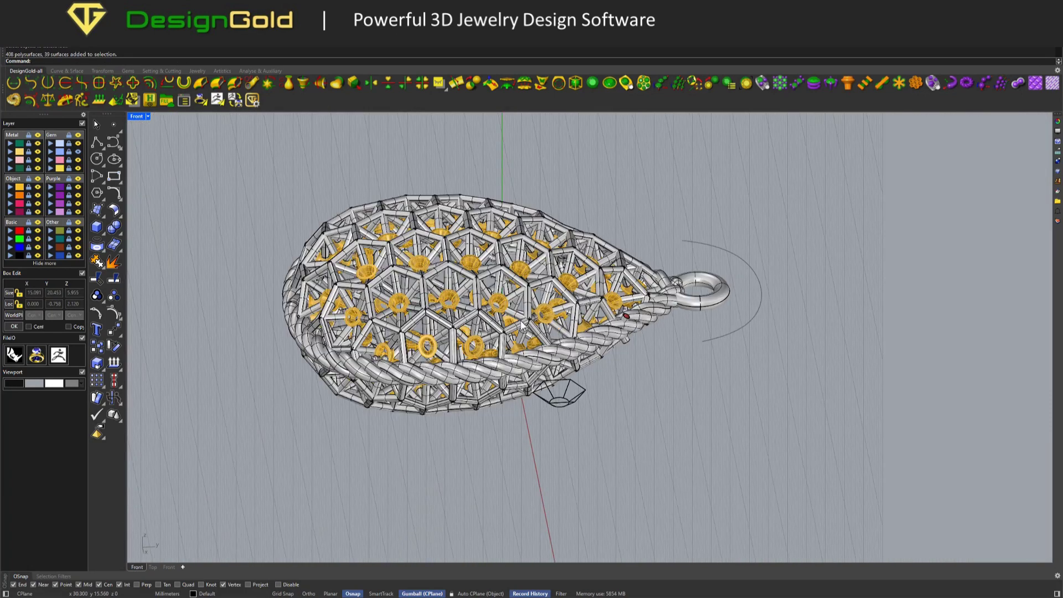
Draw a rectangular plane over the rope beside the tip, where the pipe protrudes, as a cutting surface.
{"action": "key", "text": "ctrl+F1"}
{"action": "left_click", "coordinate": [97, 227]}
{"action": "left_click", "coordinate": [98, 248]}
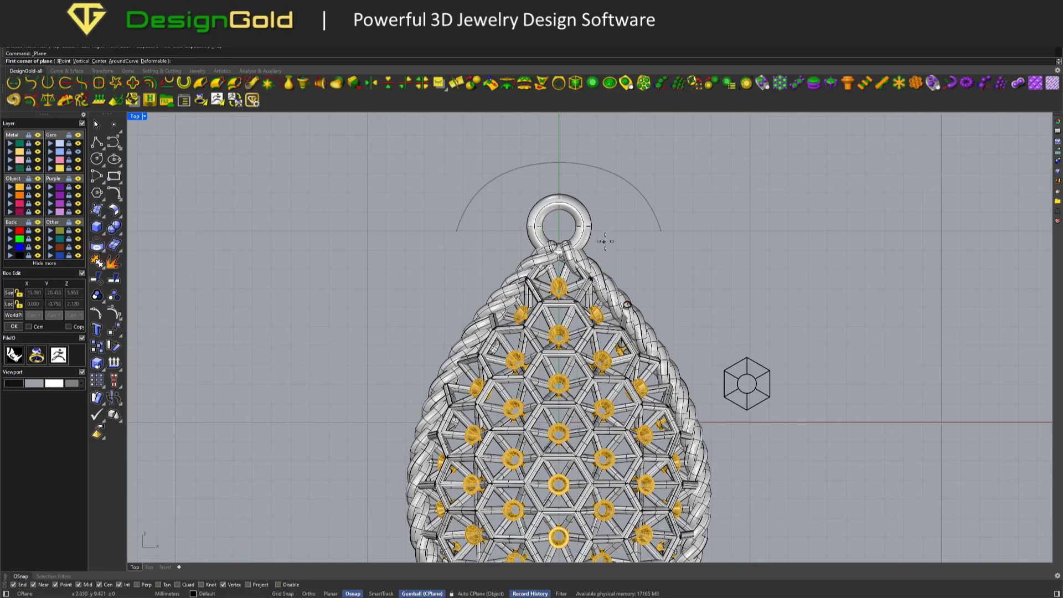
{"action": "left_click", "coordinate": [607, 238]}
{"action": "left_click", "coordinate": [653, 356]}
Split the pipe frame that runs through the rope near the tip with the rectangular plane.
{"action": "right_click_drag", "start_coordinate": [653, 356], "coordinate": [571, 380]}
{"action": "left_click", "coordinate": [603, 313]}
{"action": "right_click_drag", "start_coordinate": [603, 312], "coordinate": [603, 313]}
{"action": "scroll", "coordinate": [631, 265], "scroll_direction": "up", "scroll_amount": 5}
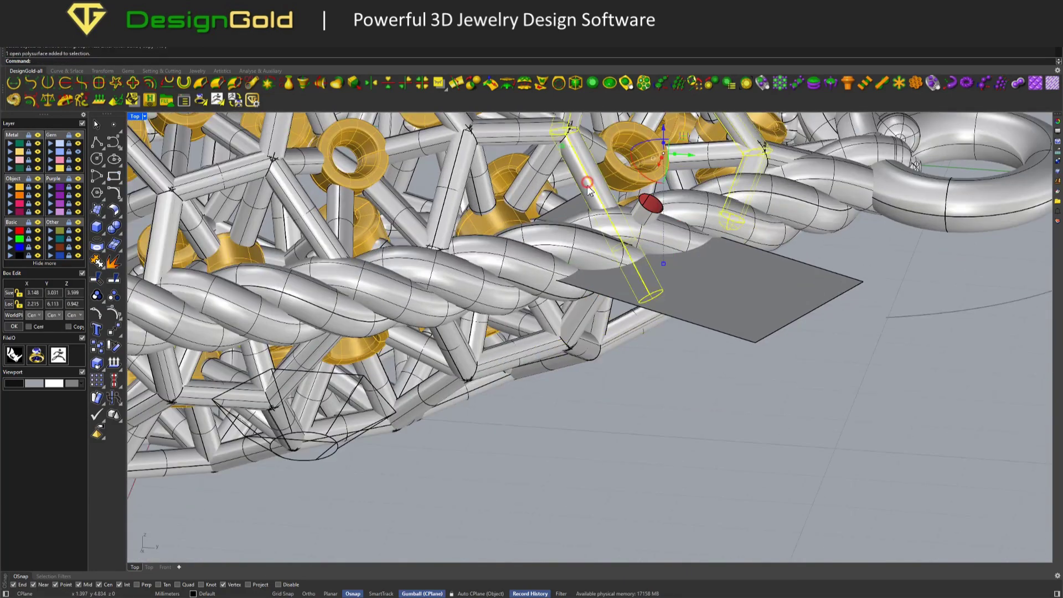
{"action": "left_click", "coordinate": [113, 228]}
{"action": "left_click", "coordinate": [127, 266]}
{"action": "left_click", "coordinate": [728, 352]}
{"action": "key", "text": "Escape"}
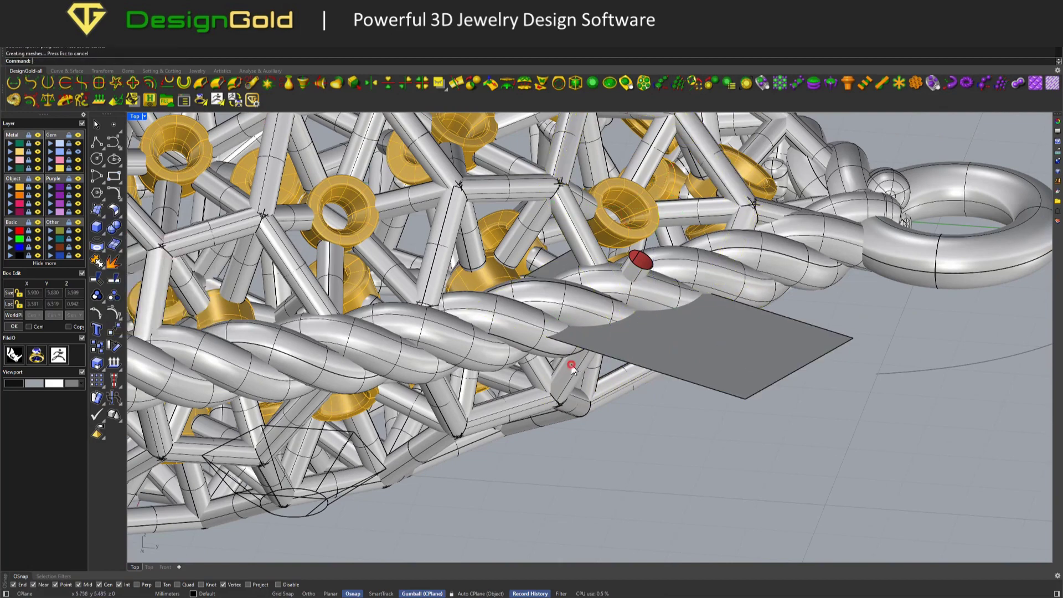
Delete the leftover pipe stub protruding from the rope and the rectangular cutting plane.
{"action": "left_click", "coordinate": [707, 344]}
{"action": "left_click", "coordinate": [636, 259]}
{"action": "key", "text": "Delete"}
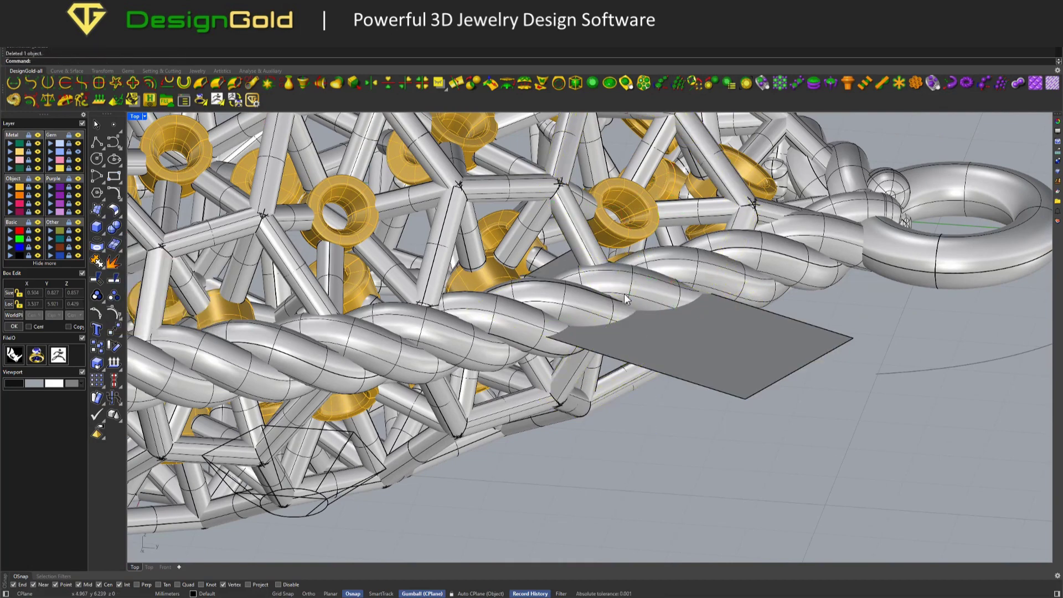
{"action": "left_click", "coordinate": [698, 327]}
{"action": "key", "text": "Delete"}
{"action": "right_click_drag", "start_coordinate": [646, 384], "coordinate": [635, 359]}
{"action": "scroll", "coordinate": [689, 335], "scroll_direction": "down", "scroll_amount": 5}
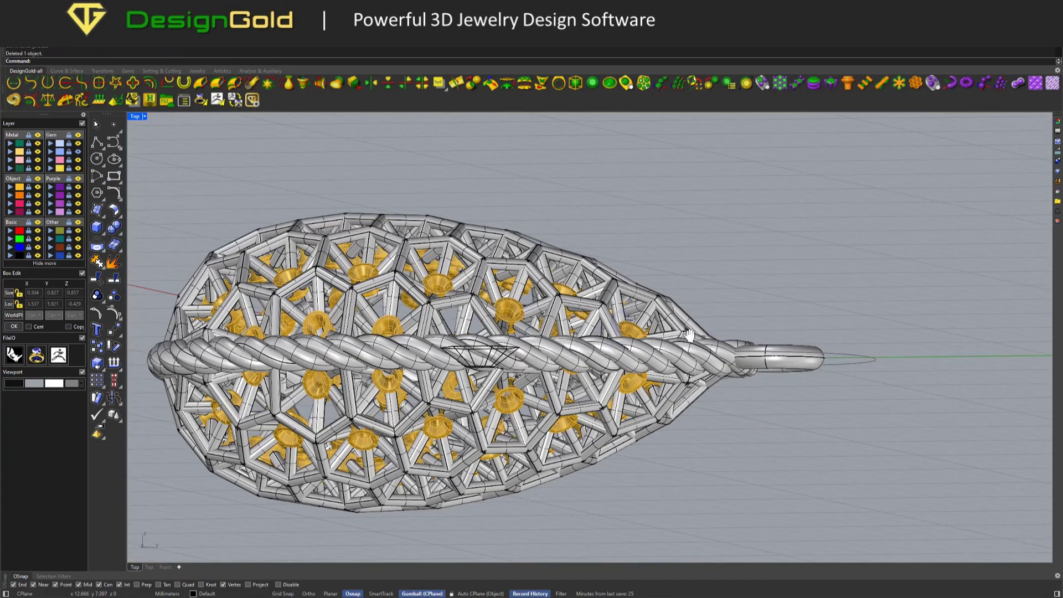
Sketch a degree 3 curve in the Right view, starting inside the ring and looping outward as an open ear hook.
{"action": "key", "text": "ctrl+shift+t"}
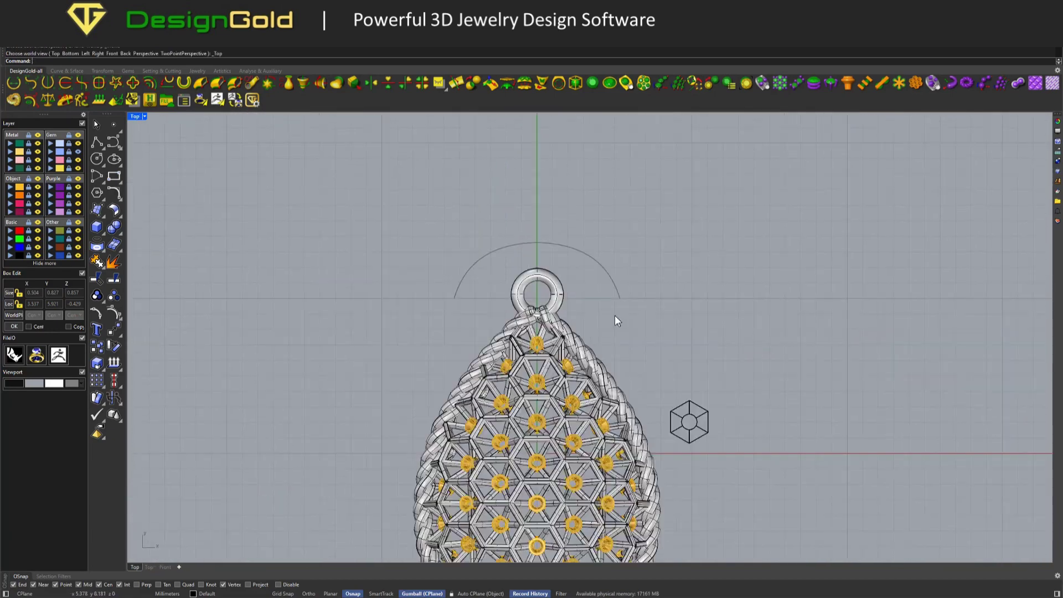
{"action": "key", "text": "ctrl+shift+r"}
{"action": "left_click", "coordinate": [30, 83]}
{"action": "scroll", "coordinate": [597, 349], "scroll_direction": "up", "scroll_amount": 3}
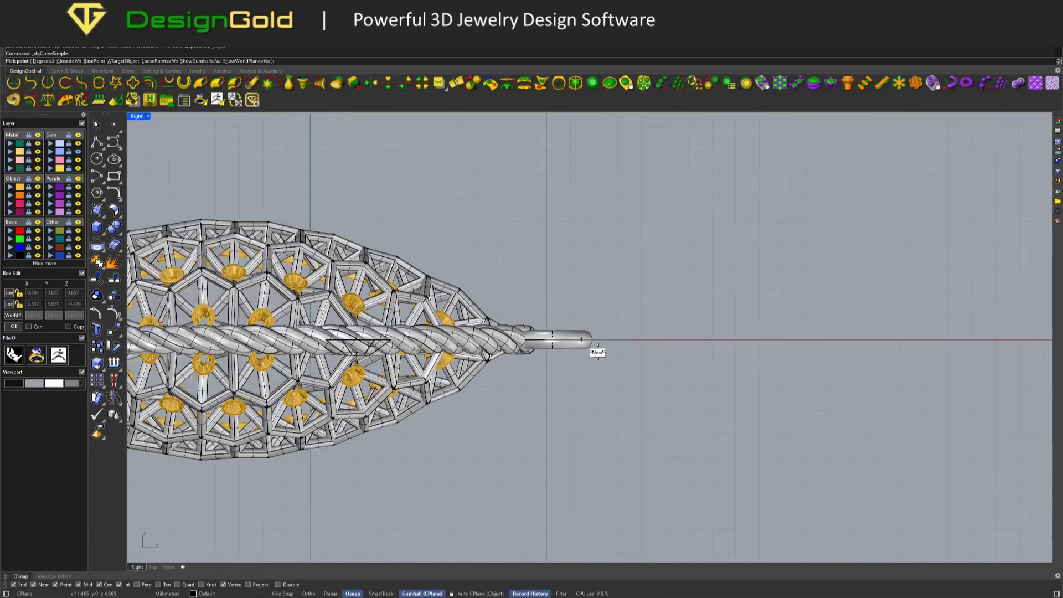
{"action": "left_click", "coordinate": [568, 338]}
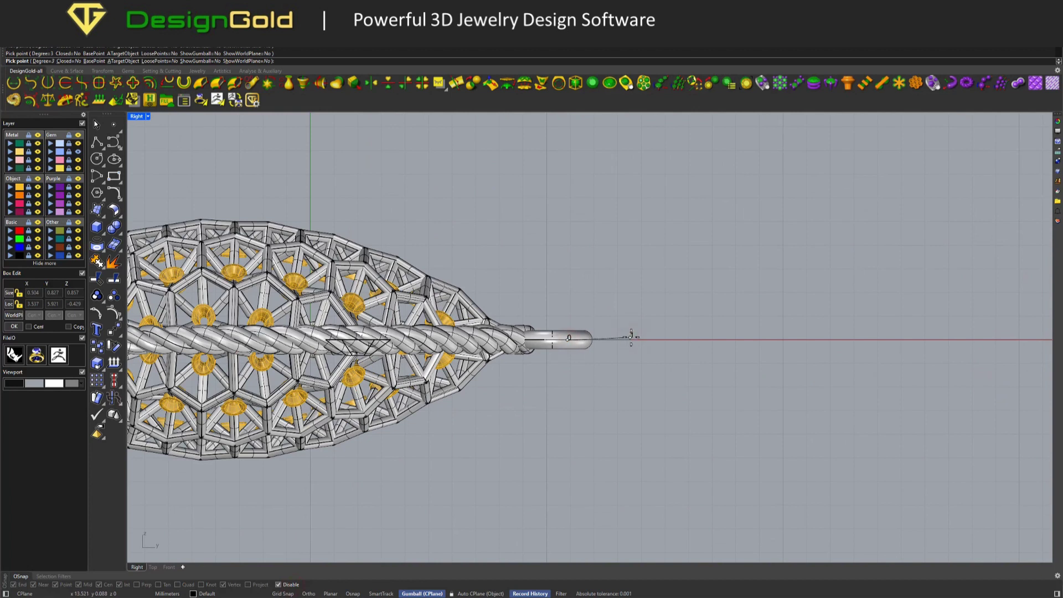
{"action": "left_click", "coordinate": [712, 237]}
{"action": "left_click", "coordinate": [819, 283]}
{"action": "left_click", "coordinate": [855, 398]}
{"action": "left_click", "coordinate": [721, 452]}
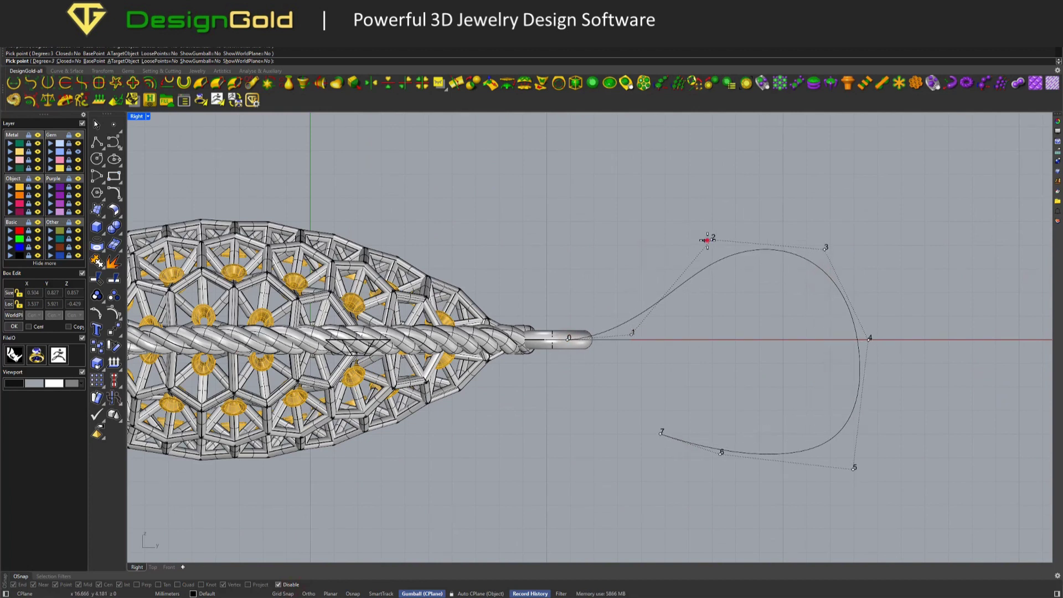
Adjust the curve's control points into a rounded open hook about 12.7 by 7.2 mm and finish the curve.
{"action": "left_click", "coordinate": [630, 336]}
{"action": "left_click", "coordinate": [649, 331]}
{"action": "left_click", "coordinate": [825, 247]}
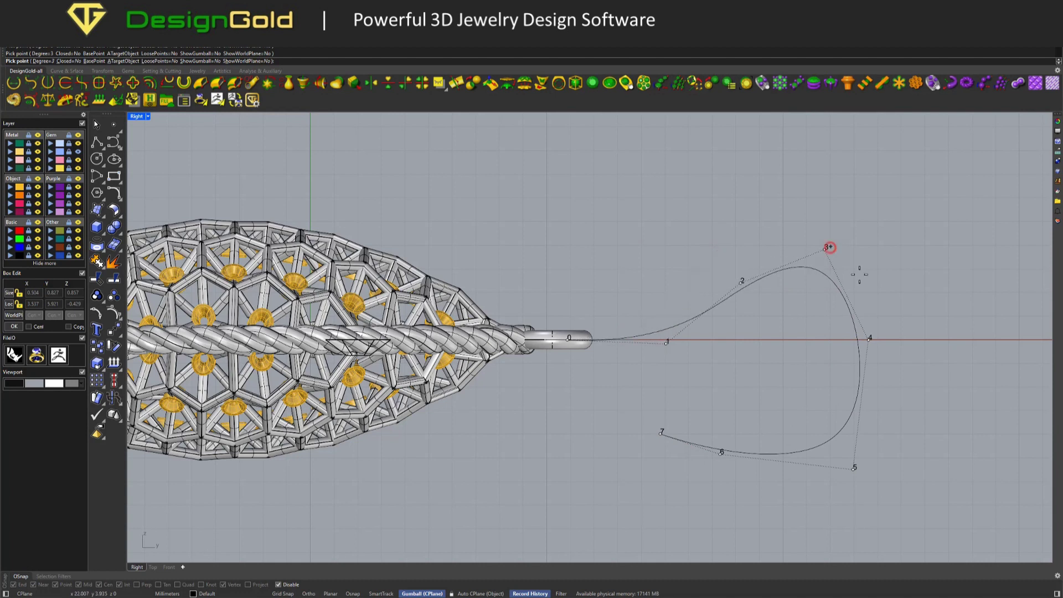
{"action": "left_click", "coordinate": [660, 433]}
{"action": "left_click_drag", "start_coordinate": [822, 247], "coordinate": [830, 271]}
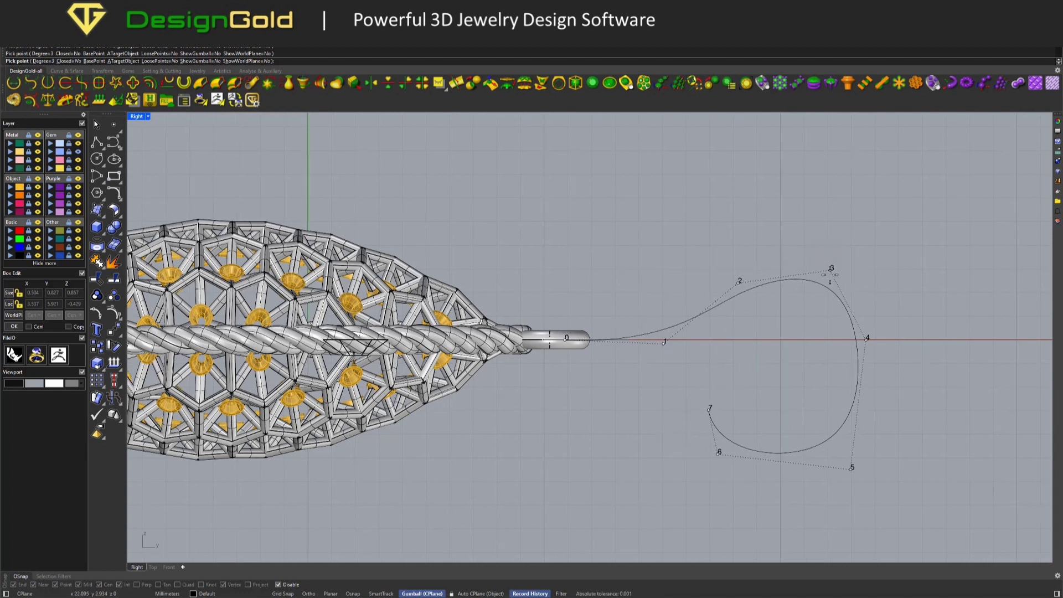
{"action": "left_click_drag", "start_coordinate": [817, 269], "coordinate": [810, 275]}
{"action": "left_click", "coordinate": [736, 281]}
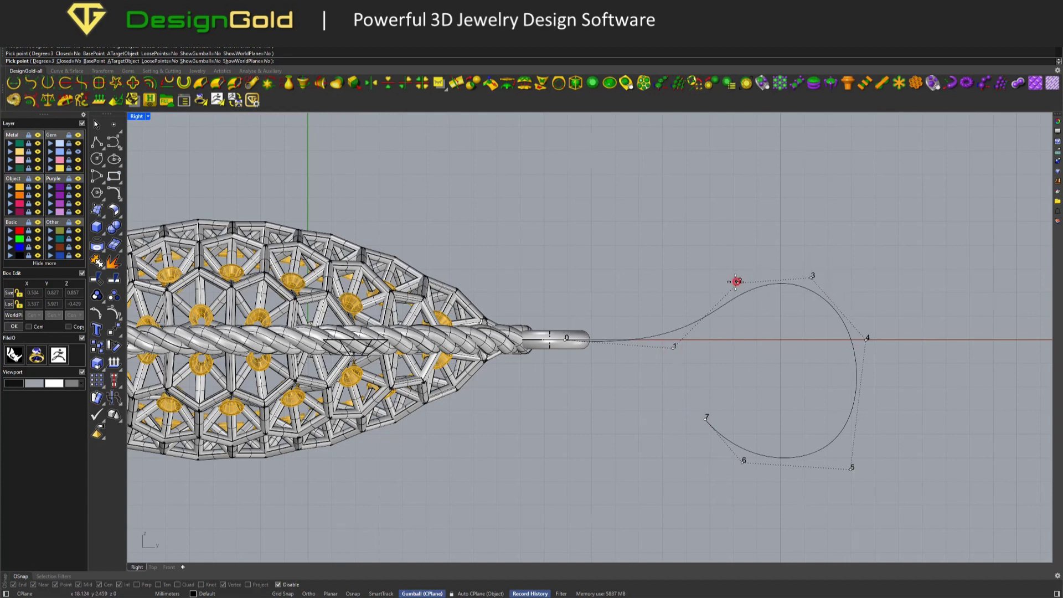
{"action": "scroll", "coordinate": [762, 313], "scroll_direction": "down", "scroll_amount": 1}
{"action": "right_click", "coordinate": [739, 420]}
{"action": "scroll", "coordinate": [771, 294], "scroll_direction": "down", "scroll_amount": 3}
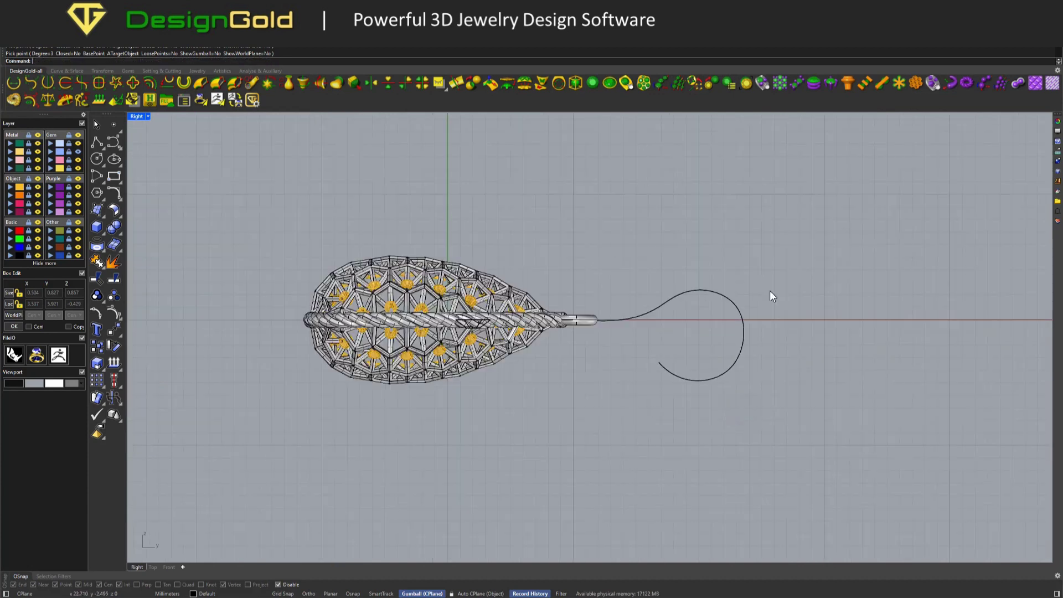
Reshape the ear hook curve with extra control points into a larger loop with a reverse-curved tail, about 14.5 by 7.5 mm overall.
{"action": "left_click", "coordinate": [701, 366]}
{"action": "scroll", "coordinate": [698, 361], "scroll_direction": "down", "scroll_amount": 2}
{"action": "scroll", "coordinate": [678, 351], "scroll_direction": "up", "scroll_amount": 3}
{"action": "right_click", "coordinate": [680, 352]}
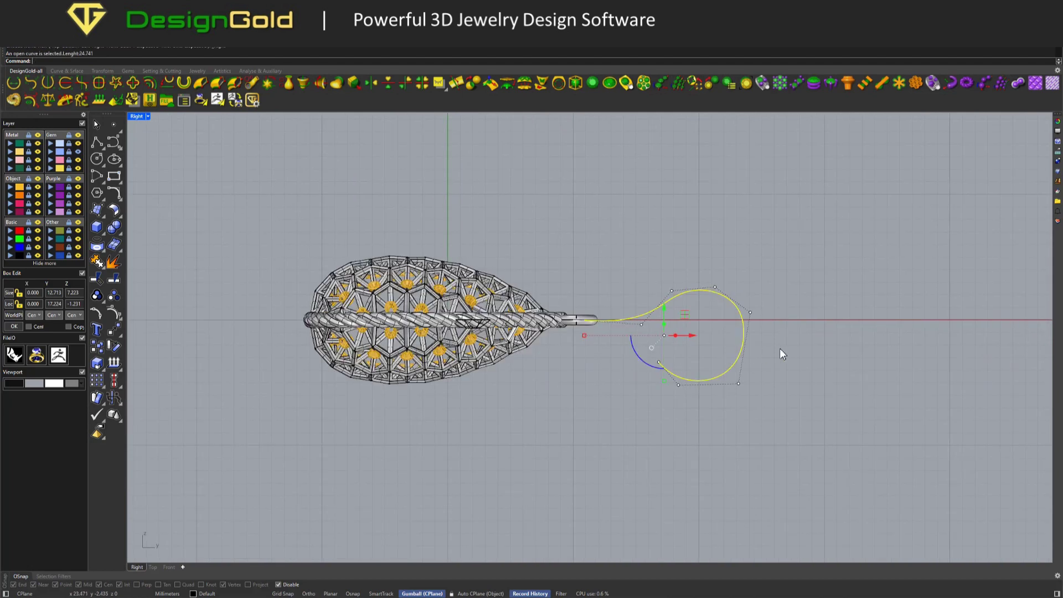
{"action": "scroll", "coordinate": [779, 348], "scroll_direction": "up", "scroll_amount": 2}
{"action": "left_click", "coordinate": [636, 389]}
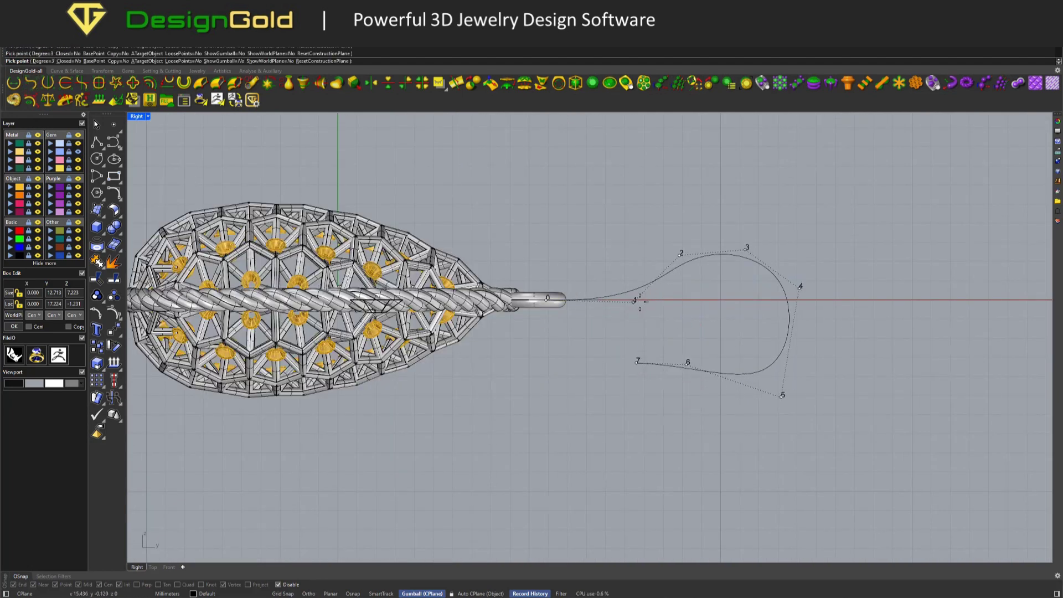
{"action": "left_click_drag", "start_coordinate": [764, 239], "coordinate": [767, 238]}
{"action": "left_click_drag", "start_coordinate": [800, 286], "coordinate": [817, 308]}
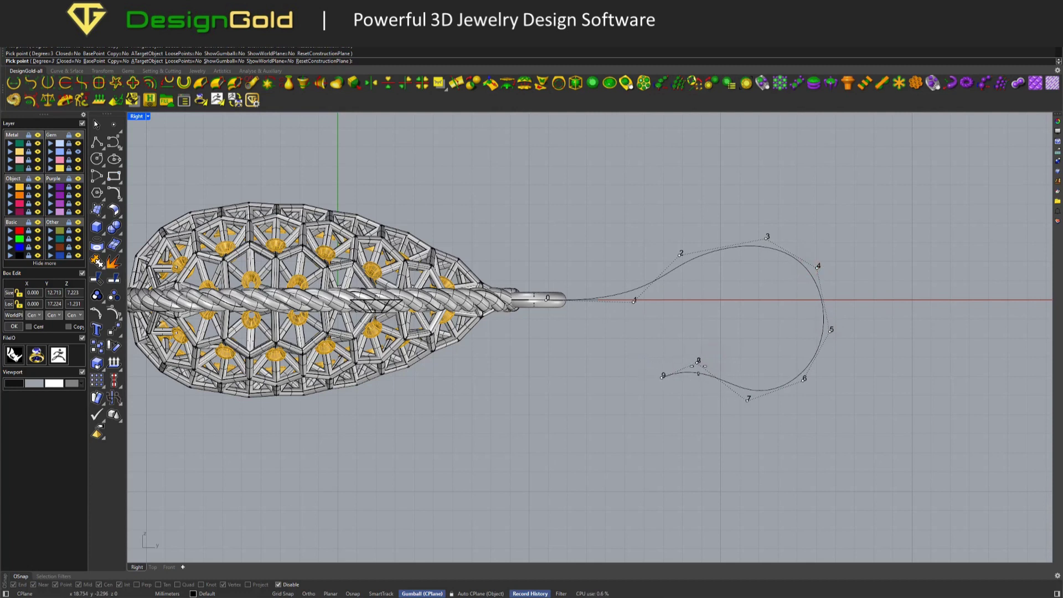
{"action": "scroll", "coordinate": [635, 302], "scroll_direction": "down", "scroll_amount": 5}
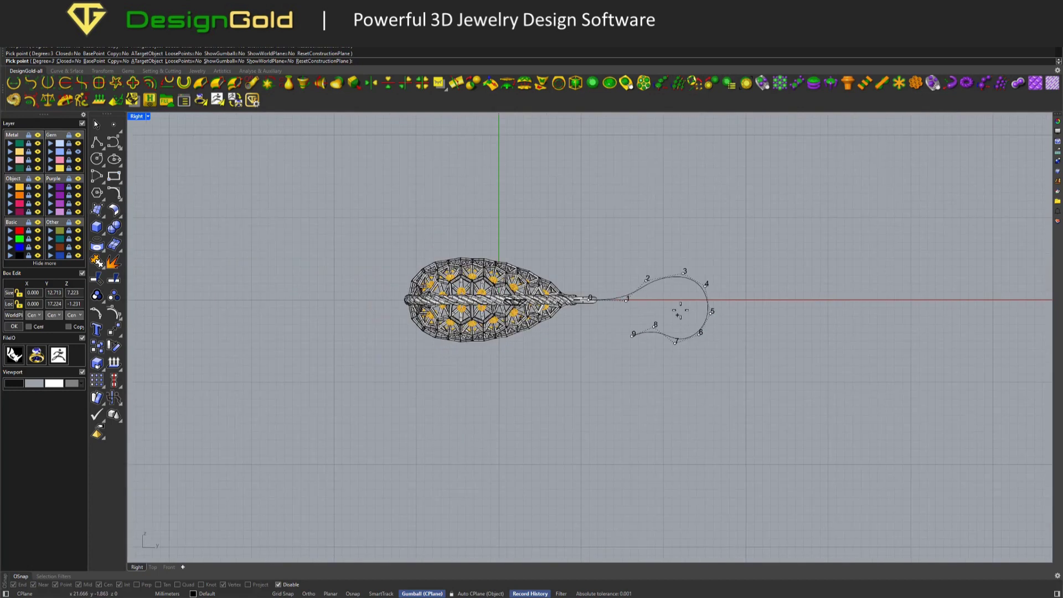
{"action": "scroll", "coordinate": [636, 302], "scroll_direction": "up", "scroll_amount": 3}
{"action": "key", "text": "Return"}
Pipe the hook curve with a start diameter and an end diameter of 1.00.
{"action": "left_click_drag", "start_coordinate": [735, 390], "coordinate": [605, 312]}
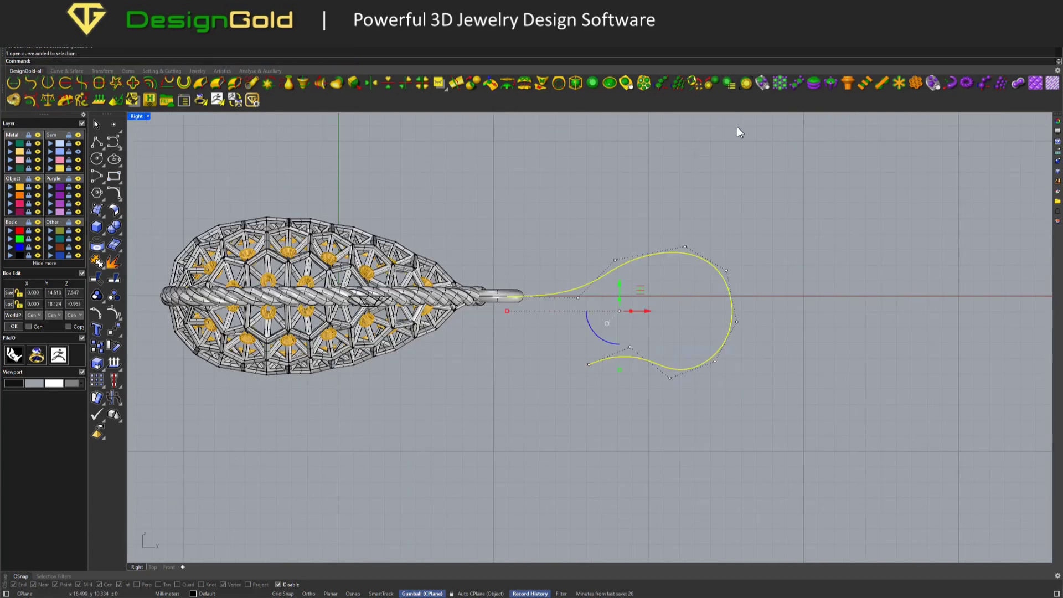
{"action": "left_click", "coordinate": [951, 84]}
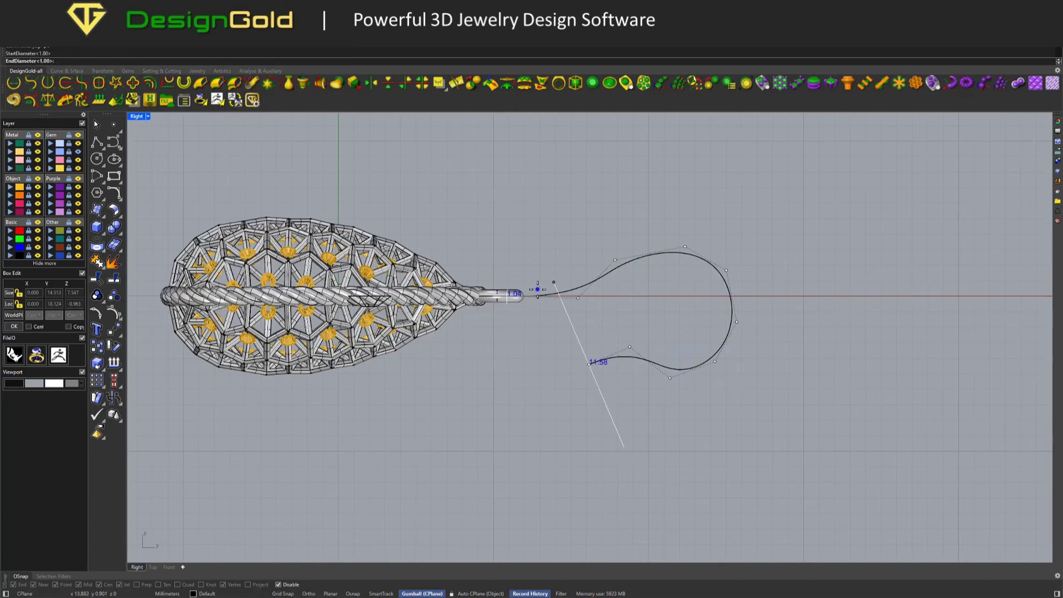
{"action": "key", "text": "Return"}
{"action": "key", "text": "Return"}
{"action": "scroll", "coordinate": [688, 265], "scroll_direction": "up", "scroll_amount": 2}
Shift the control points at the hook's upper bend slightly inward to refine the shape of the piped hook.
{"action": "left_click", "coordinate": [675, 233]}
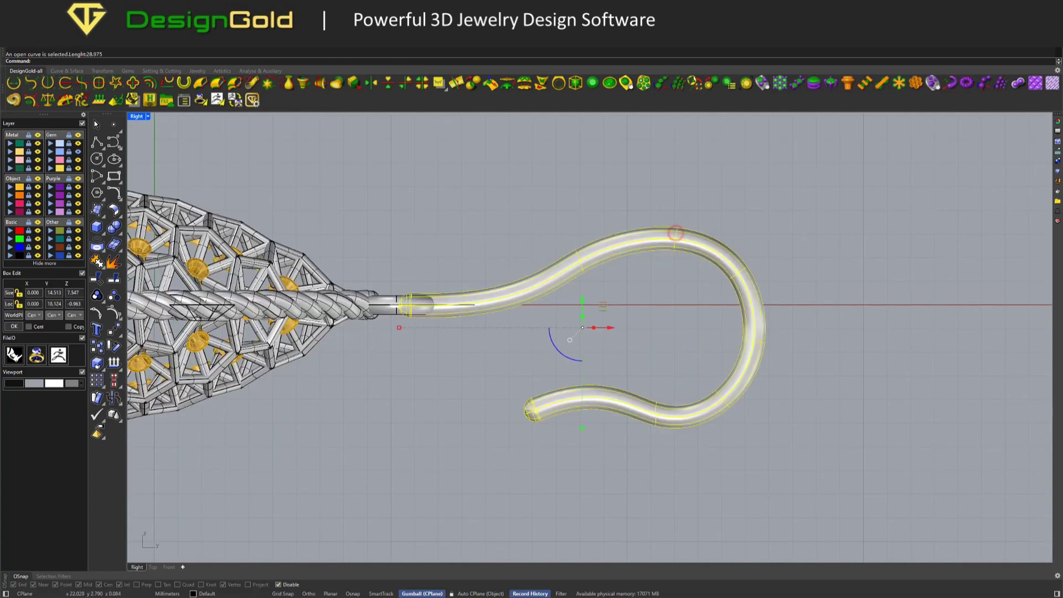
{"action": "left_click_drag", "start_coordinate": [769, 191], "coordinate": [667, 288]}
{"action": "left_click_drag", "start_coordinate": [730, 238], "coordinate": [709, 252]}
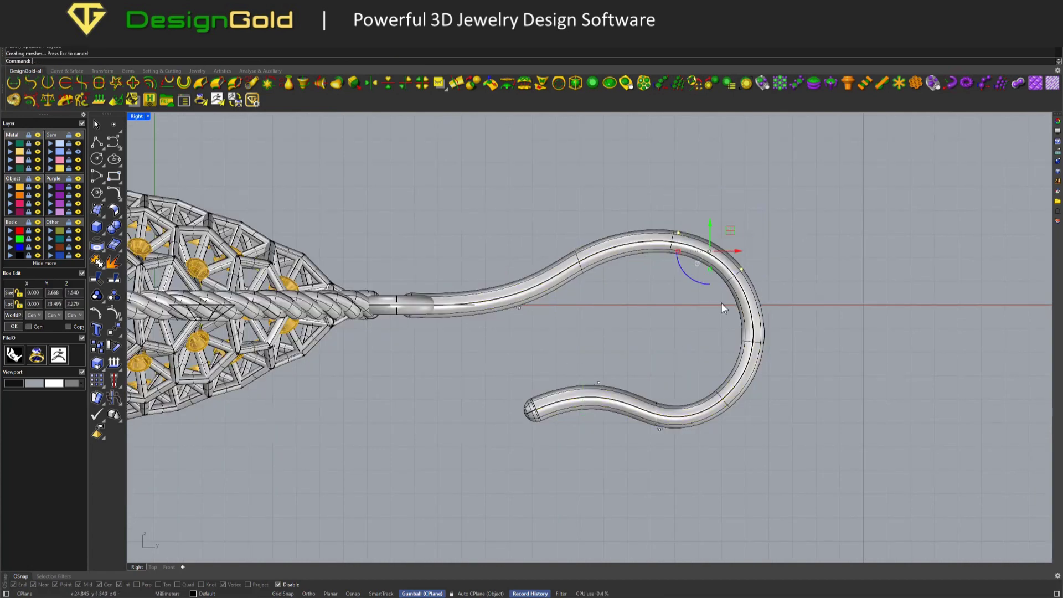
{"action": "key", "text": "Escape"}
Duplicate the connecting ring and place the copy perpendicular to the original, interlinked with its outer end.
{"action": "scroll", "coordinate": [676, 368], "scroll_direction": "down", "scroll_amount": 5}
{"action": "right_click_drag", "start_coordinate": [675, 368], "coordinate": [698, 332], "text": "ctrl+shift"}
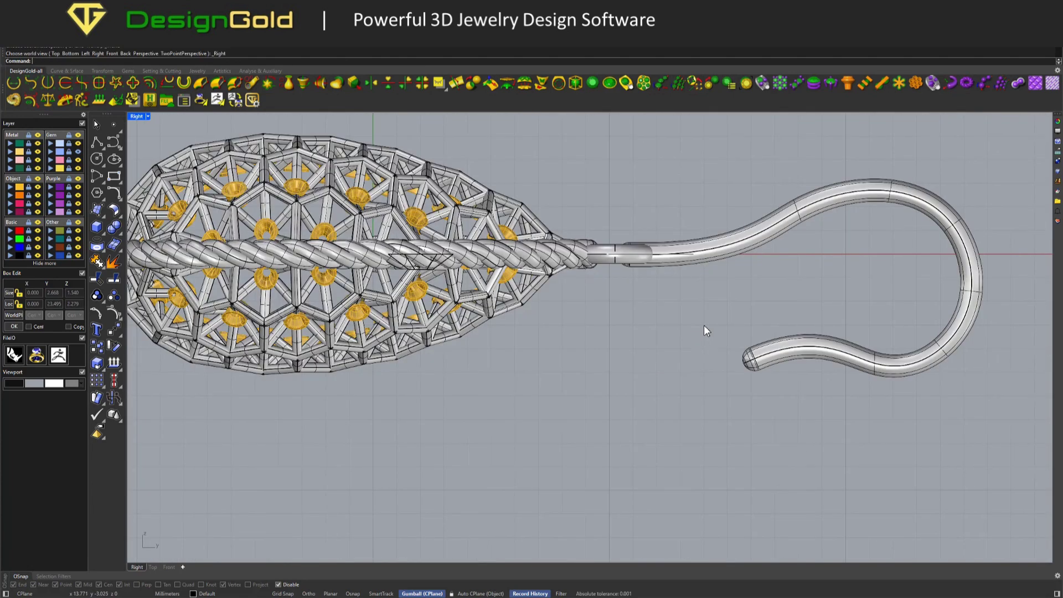
{"action": "scroll", "coordinate": [654, 326], "scroll_direction": "up", "scroll_amount": 3}
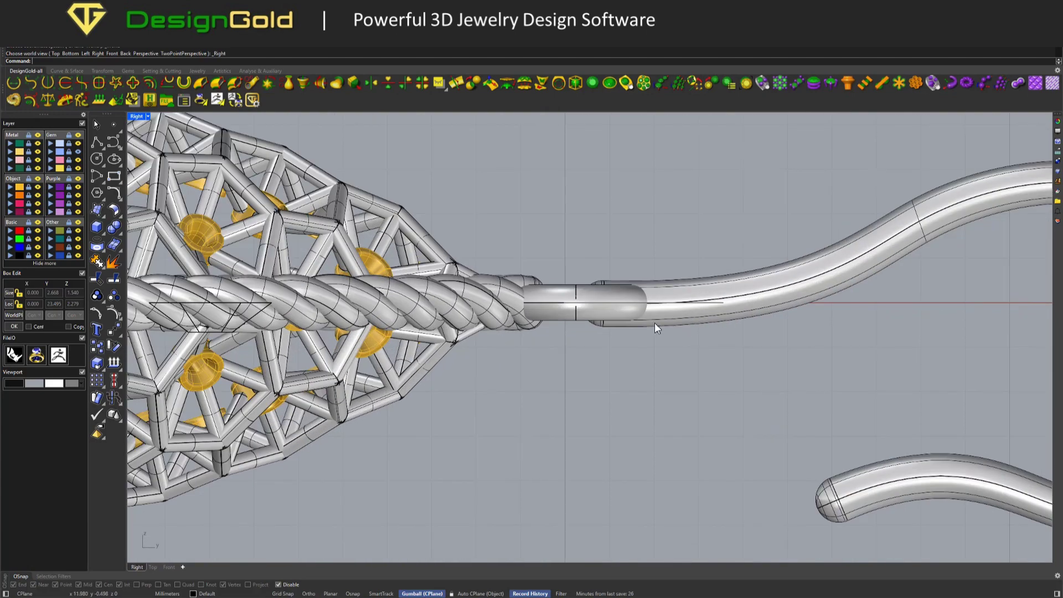
{"action": "left_click", "coordinate": [555, 297]}
{"action": "scroll", "coordinate": [586, 304], "scroll_direction": "down", "scroll_amount": 5}
{"action": "right_click_drag", "start_coordinate": [587, 304], "coordinate": [618, 411], "text": "ctrl+shift"}
{"action": "left_click", "coordinate": [619, 410]}
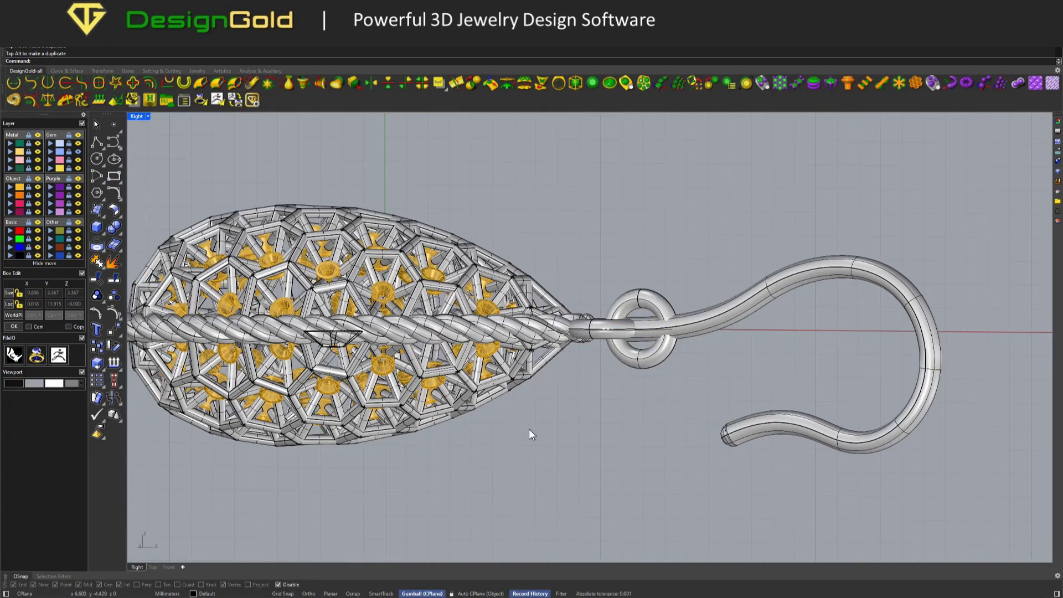
Move the ear hook and its curve outward along the earring's axis so the hook meets the second ring.
{"action": "left_click", "coordinate": [766, 338]}
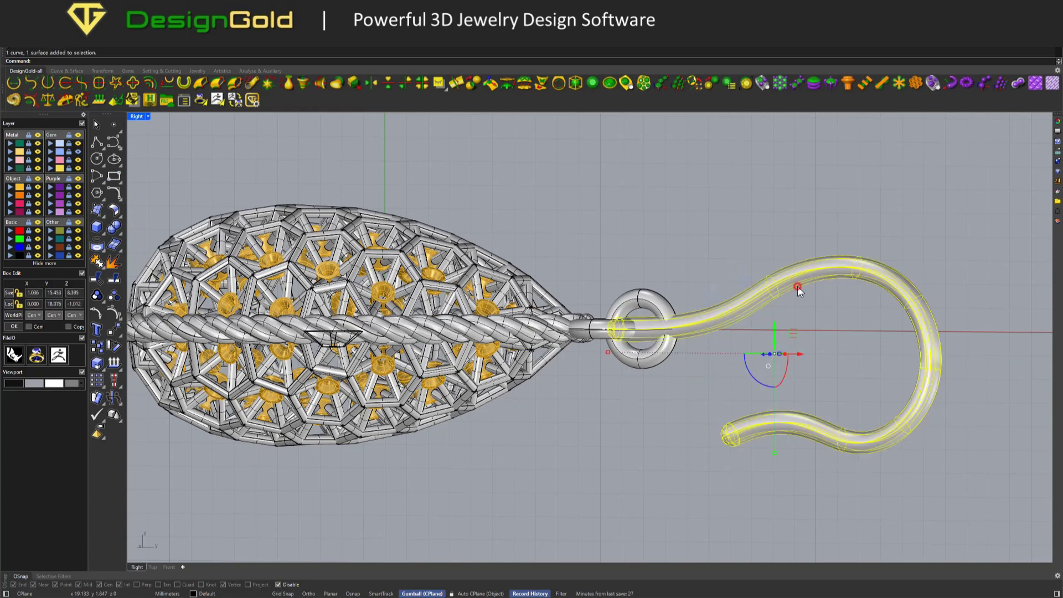
{"action": "left_click_drag", "start_coordinate": [803, 360], "coordinate": [850, 357]}
{"action": "right_click_drag", "start_coordinate": [742, 387], "coordinate": [665, 394], "text": "ctrl+shift"}
{"action": "left_click", "coordinate": [665, 394]}
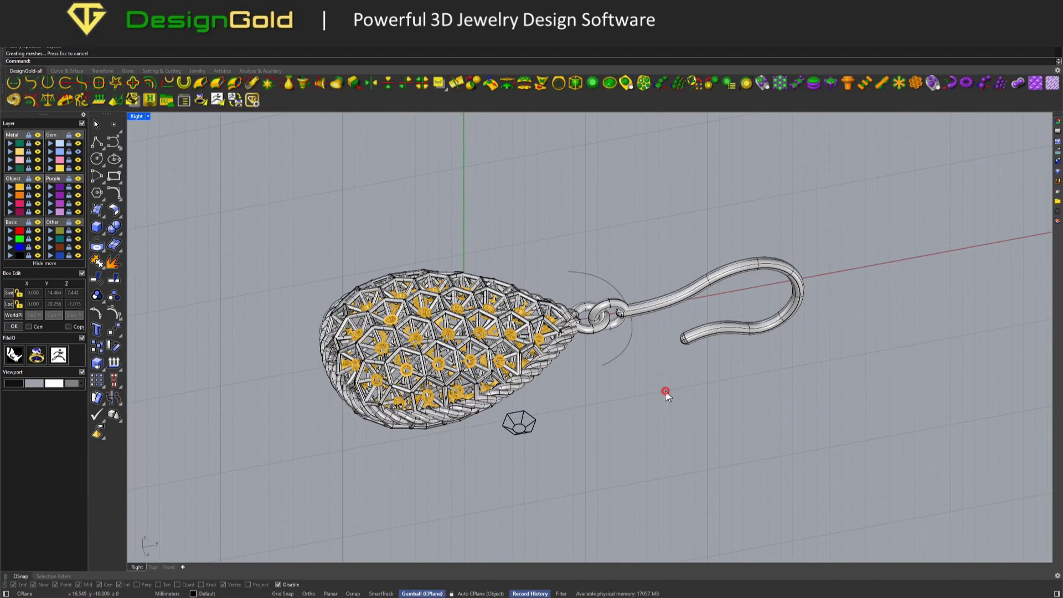
Switch the Right viewport to the DG 01 display mode and orbit around the earring.
{"action": "right_click_drag", "start_coordinate": [560, 412], "coordinate": [161, 130], "text": "ctrl+shift"}
{"action": "left_click", "coordinate": [147, 117]}
{"action": "left_click", "coordinate": [152, 261]}
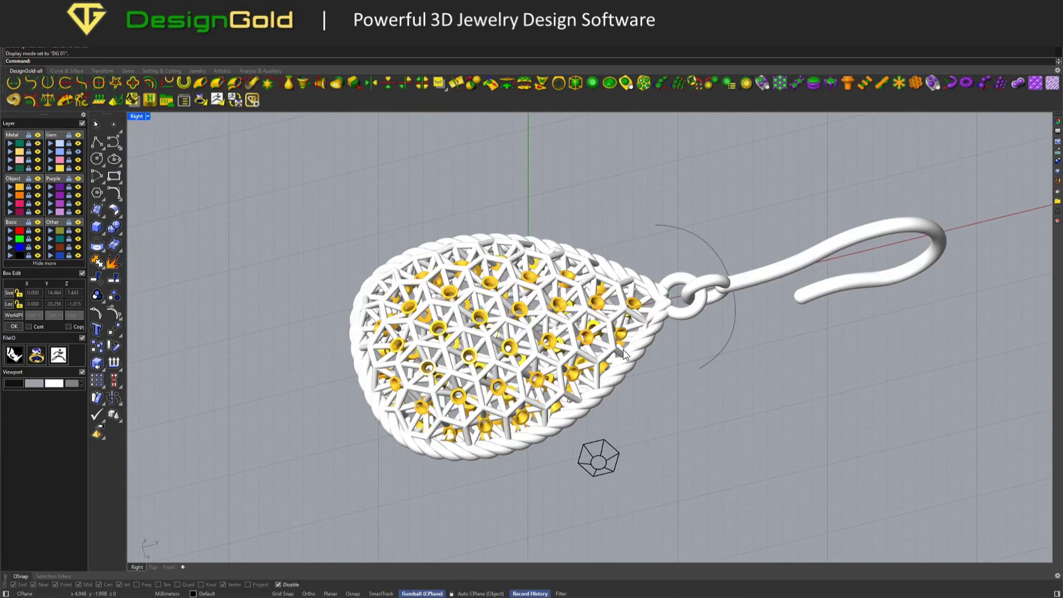
{"action": "key", "text": "Home"}
{"action": "left_click", "coordinate": [676, 325]}
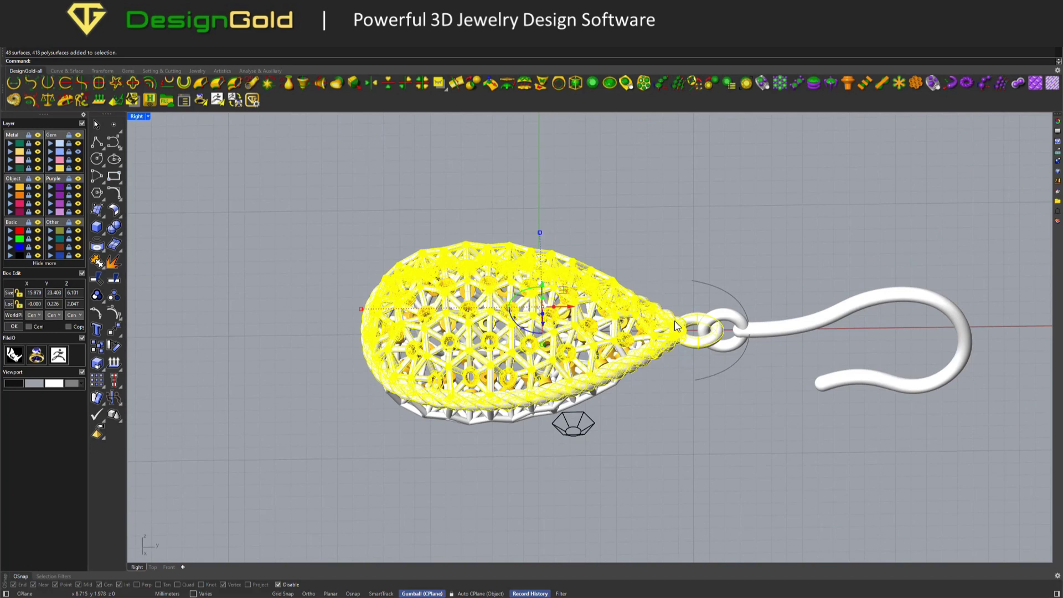
{"action": "left_click", "coordinate": [720, 318], "text": "shift"}
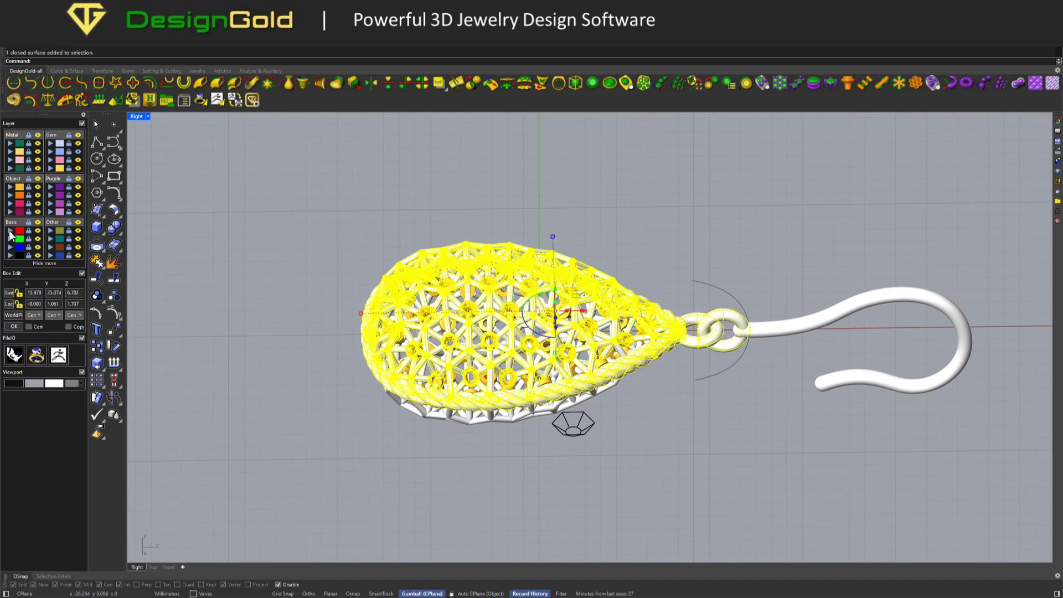
{"action": "key", "text": "Escape"}
Select all white metal parts by color and assign them to the teal metal layer.
{"action": "scroll", "coordinate": [630, 365], "scroll_direction": "up", "scroll_amount": 3}
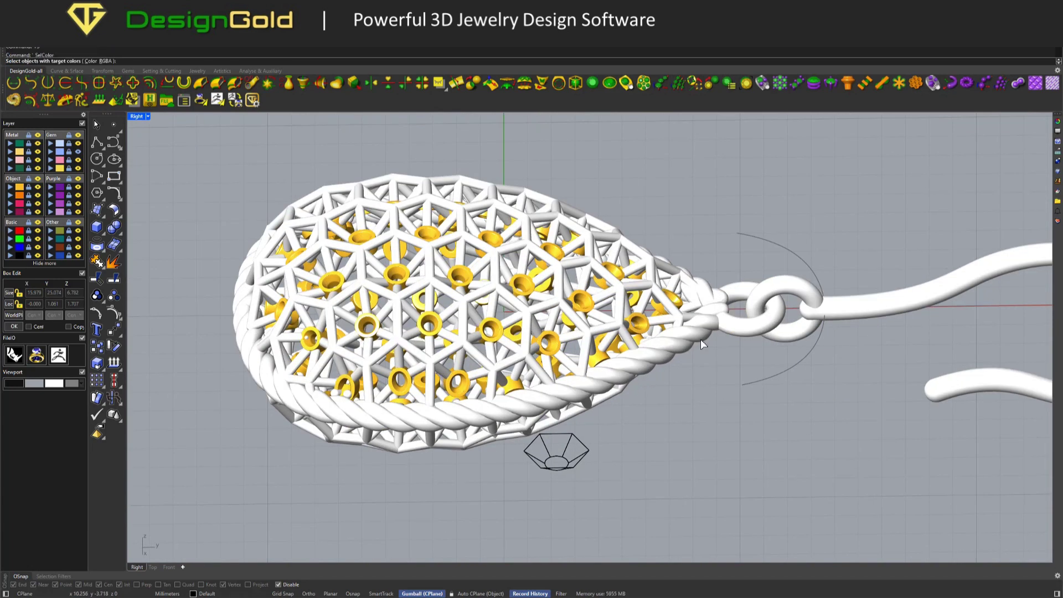
{"action": "key", "text": "ctrl+a"}
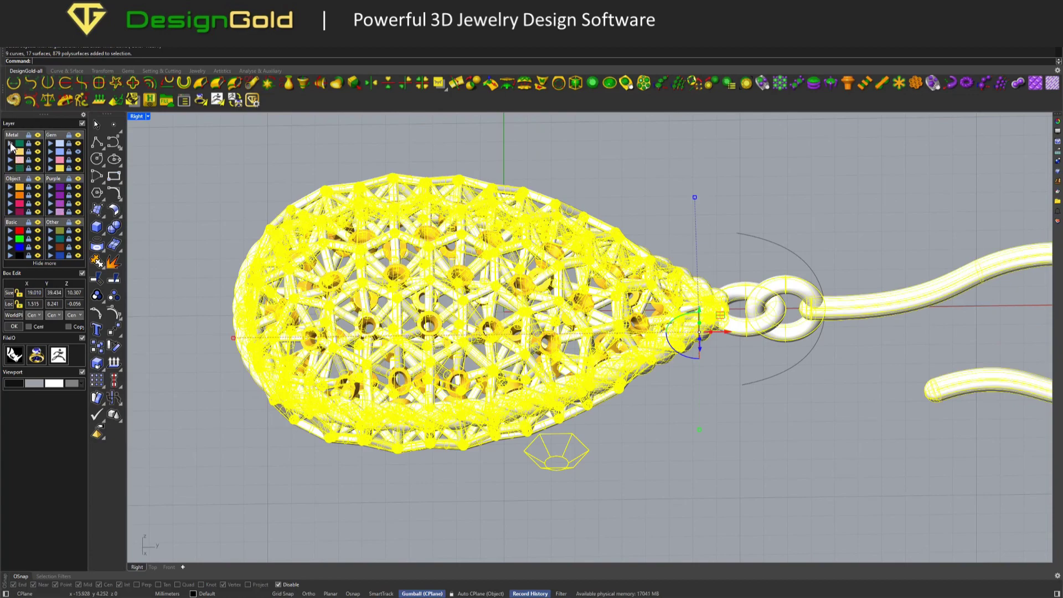
{"action": "key", "text": "Escape"}
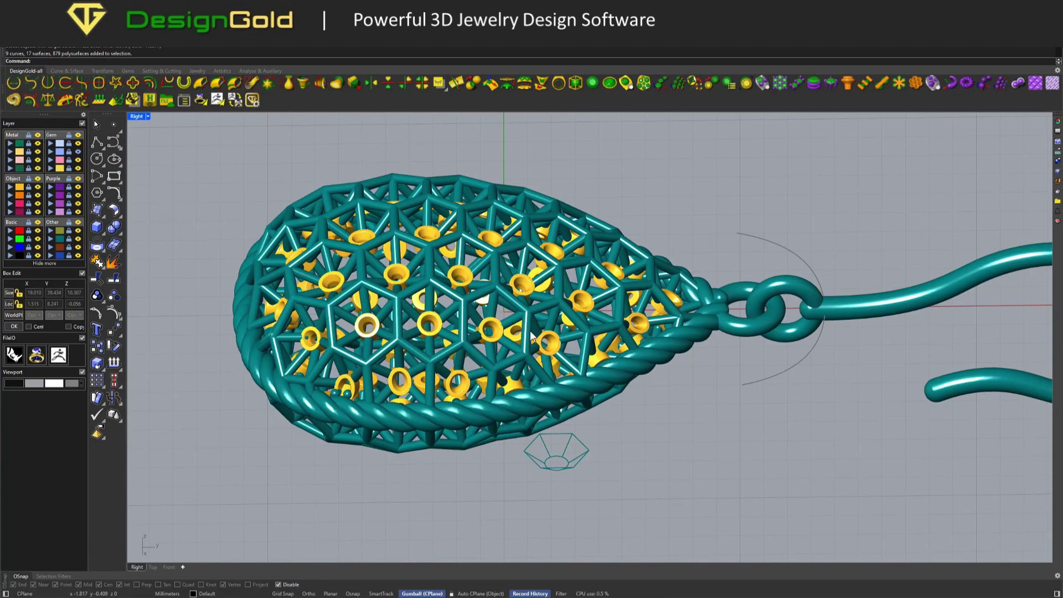
Select the rope border strands and give them a brighter green layer color than the net.
{"action": "right_click_drag", "start_coordinate": [388, 227], "coordinate": [657, 343]}
{"action": "scroll", "coordinate": [675, 340], "scroll_direction": "up", "scroll_amount": 3}
{"action": "left_click", "coordinate": [703, 334]}
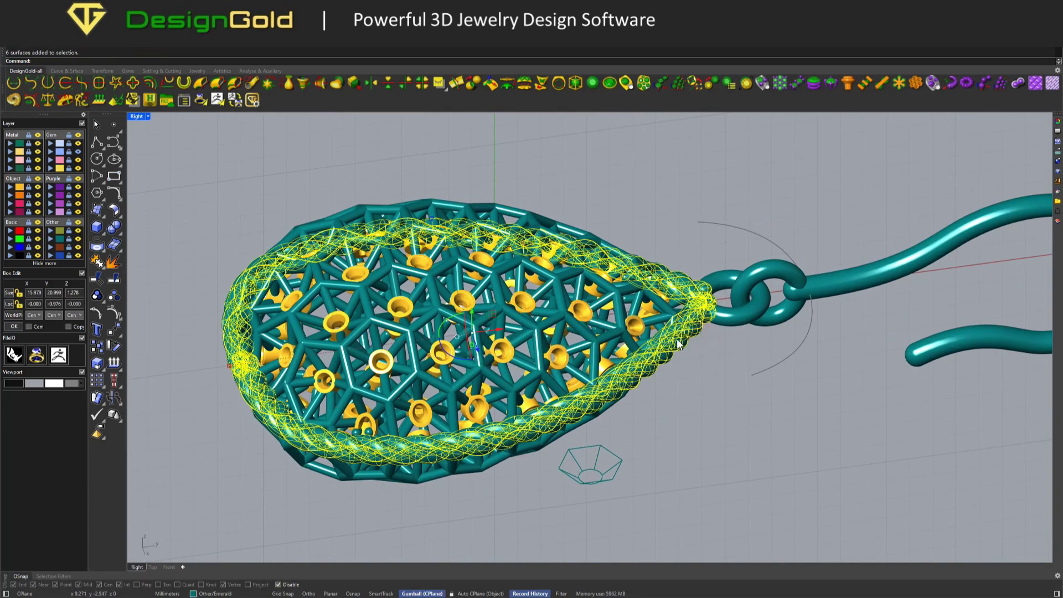
{"action": "type", "text": "SSc"}
{"action": "key", "text": "Return"}
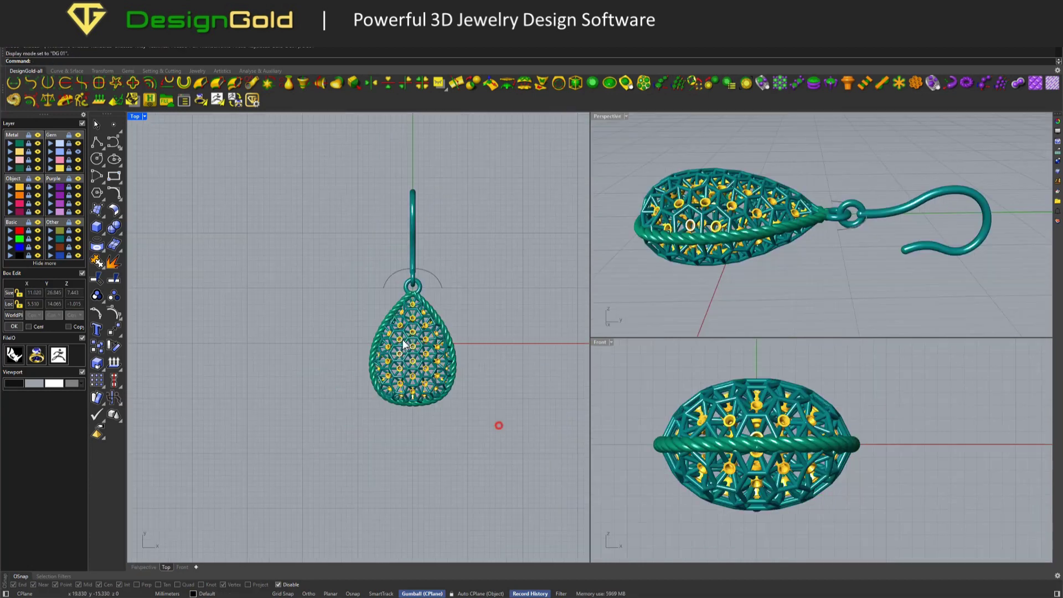
Duplicate the whole earring about 19.15 mm sideways along the X axis in the Top view to form a pair.
{"action": "key", "text": "ctrl+a"}
{"action": "mouse_move", "coordinate": [358, 292]}
{"action": "left_mouse_down"}
{"action": "mouse_move", "coordinate": [486, 298]}
{"action": "mouse_move", "coordinate": [464, 303]}
{"action": "left_mouse_up"}
{"action": "key", "text": "alt"}
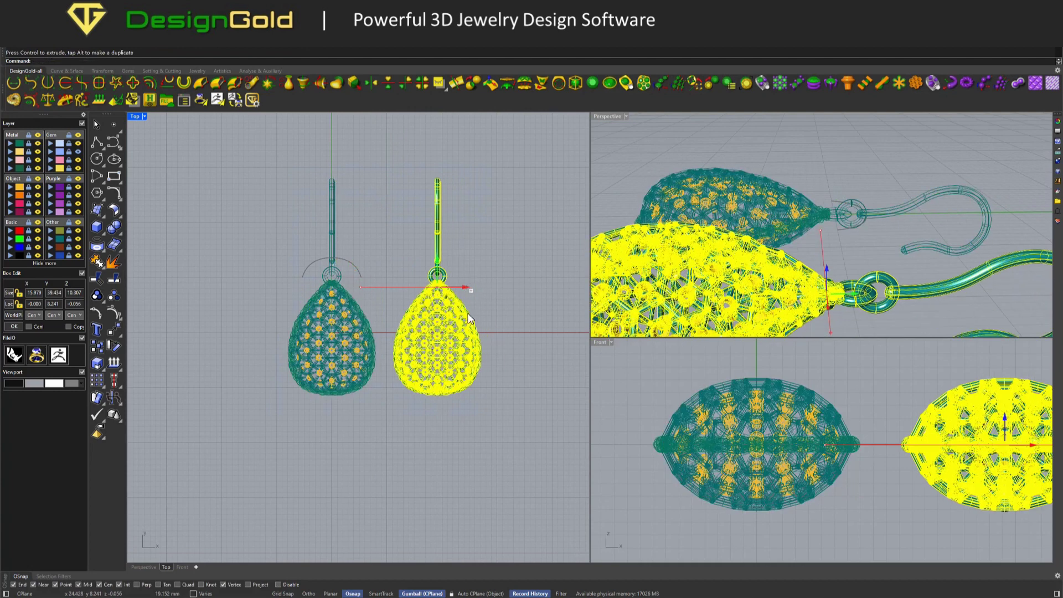
{"action": "scroll", "coordinate": [661, 430], "scroll_direction": "down", "scroll_amount": 5}
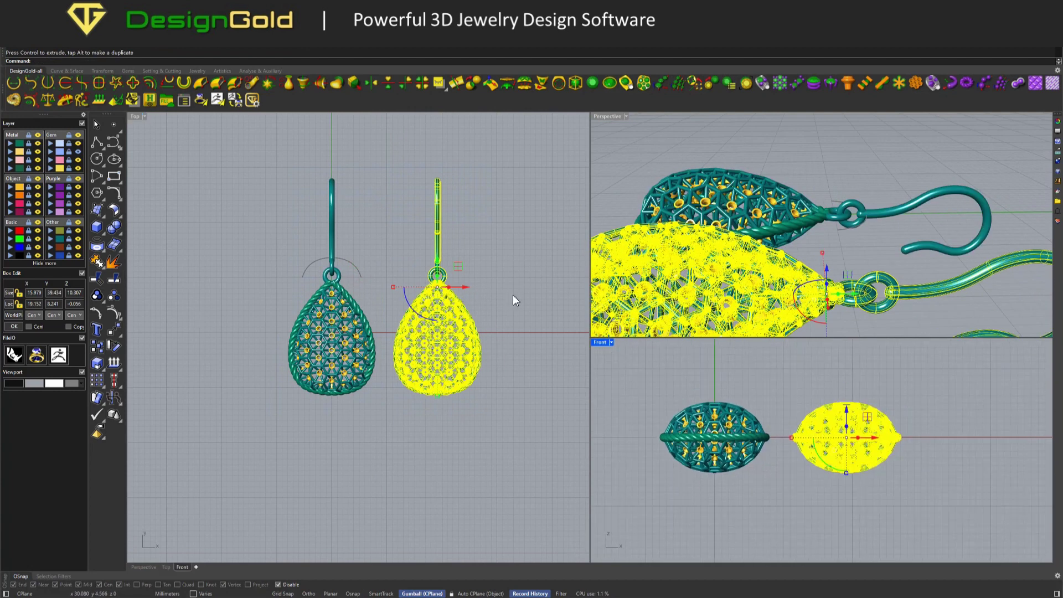
{"action": "key", "text": "Escape"}
Hide the leftover arc curve around the original earring's connecting ring.
{"action": "scroll", "coordinate": [837, 261], "scroll_direction": "down", "scroll_amount": 5}
{"action": "right_click_drag", "start_coordinate": [837, 260], "coordinate": [830, 239]}
{"action": "scroll", "coordinate": [831, 239], "scroll_direction": "up", "scroll_amount": 5}
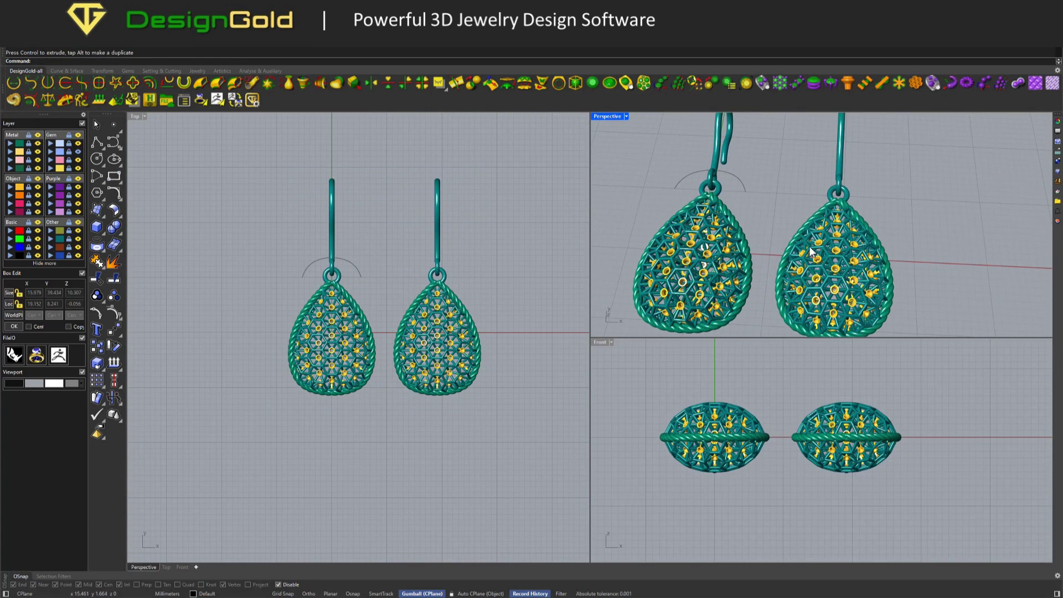
{"action": "middle_click", "coordinate": [745, 159]}
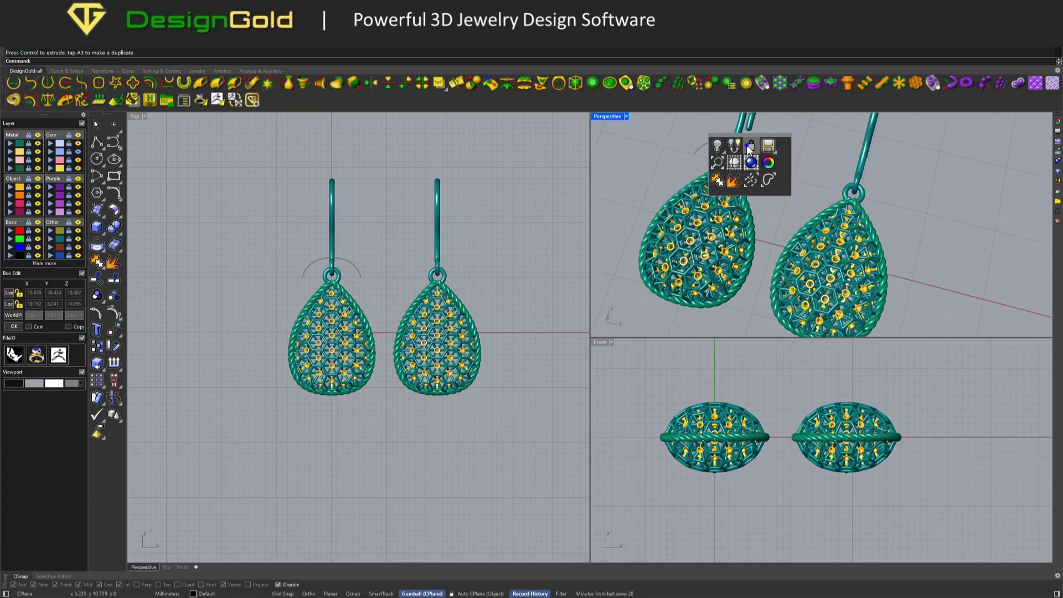
{"action": "left_click", "coordinate": [717, 145]}
{"action": "left_click", "coordinate": [702, 146]}
{"action": "right_click", "coordinate": [778, 203]}
{"action": "right_click_drag", "start_coordinate": [793, 197], "coordinate": [775, 254]}
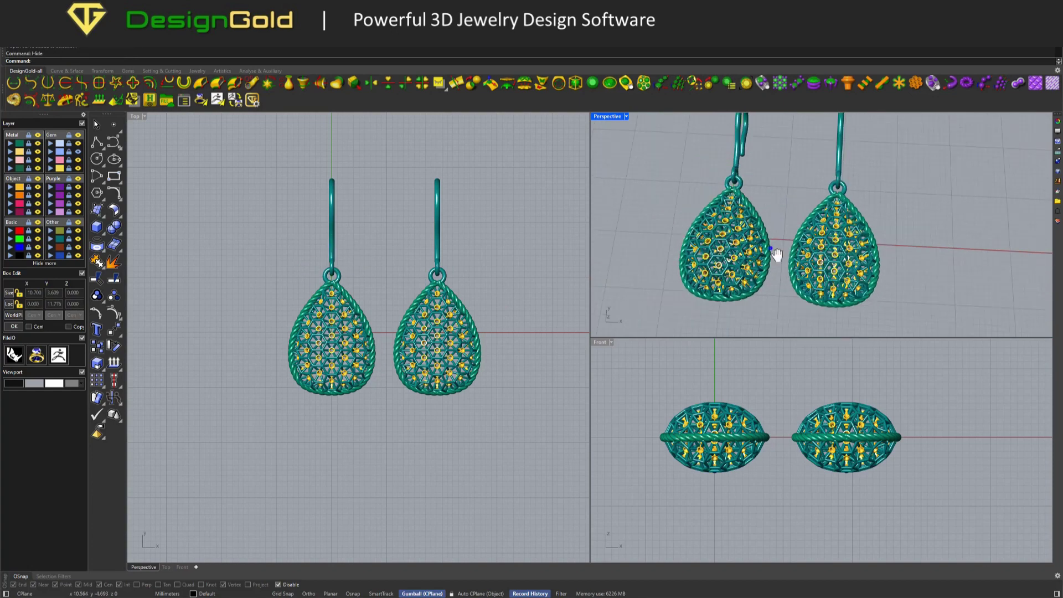